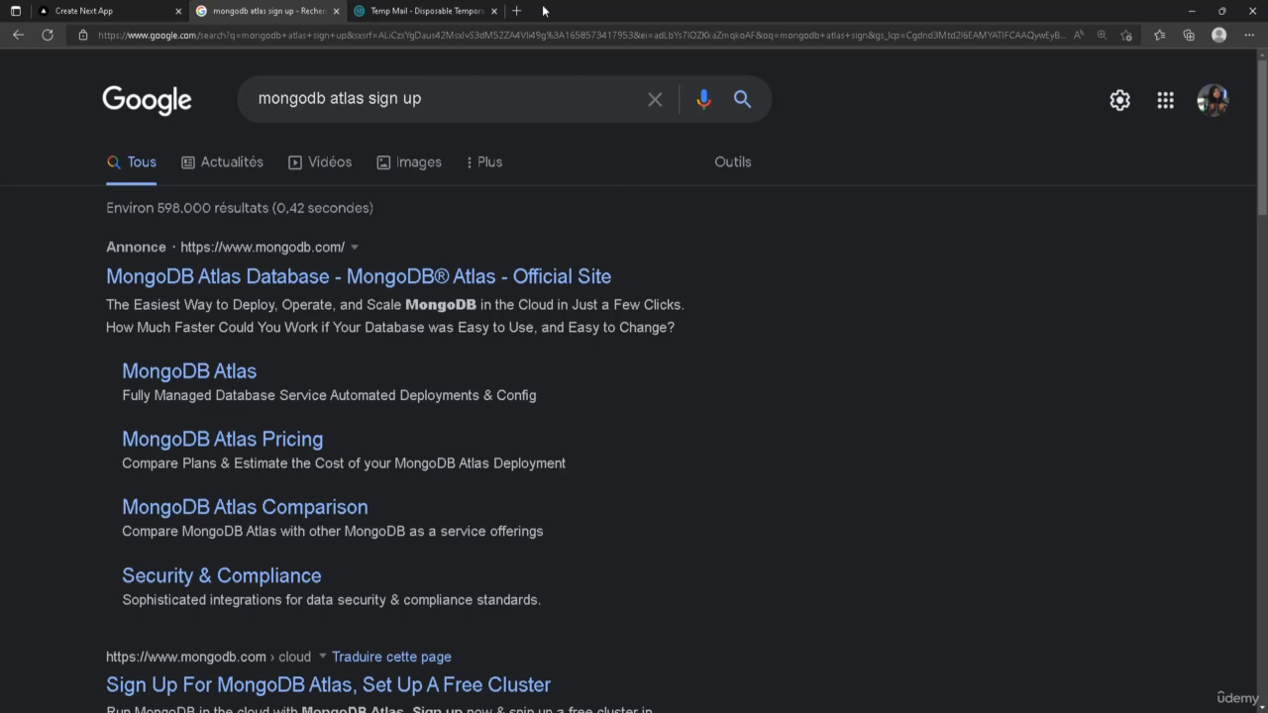
Open the Sign Up For MongoDB Atlas result from the search results
scroll(614, 242, "down", 1)
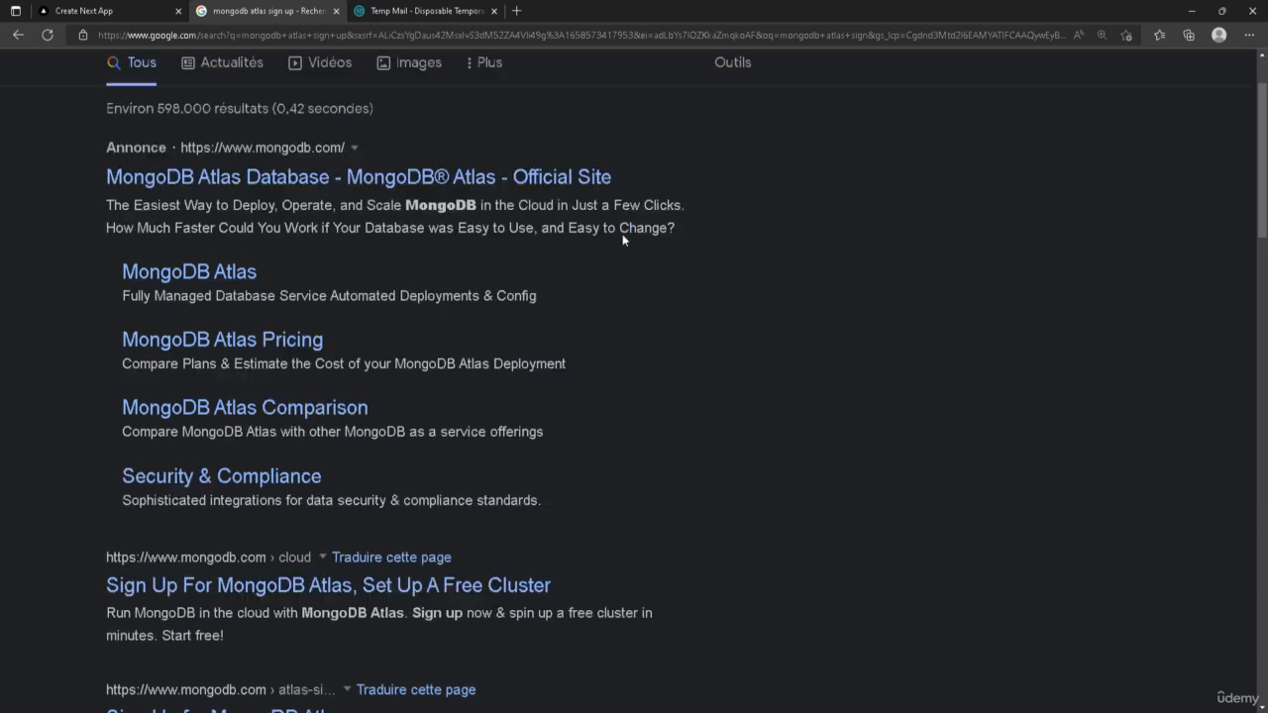
scroll(904, 335, "down", 1)
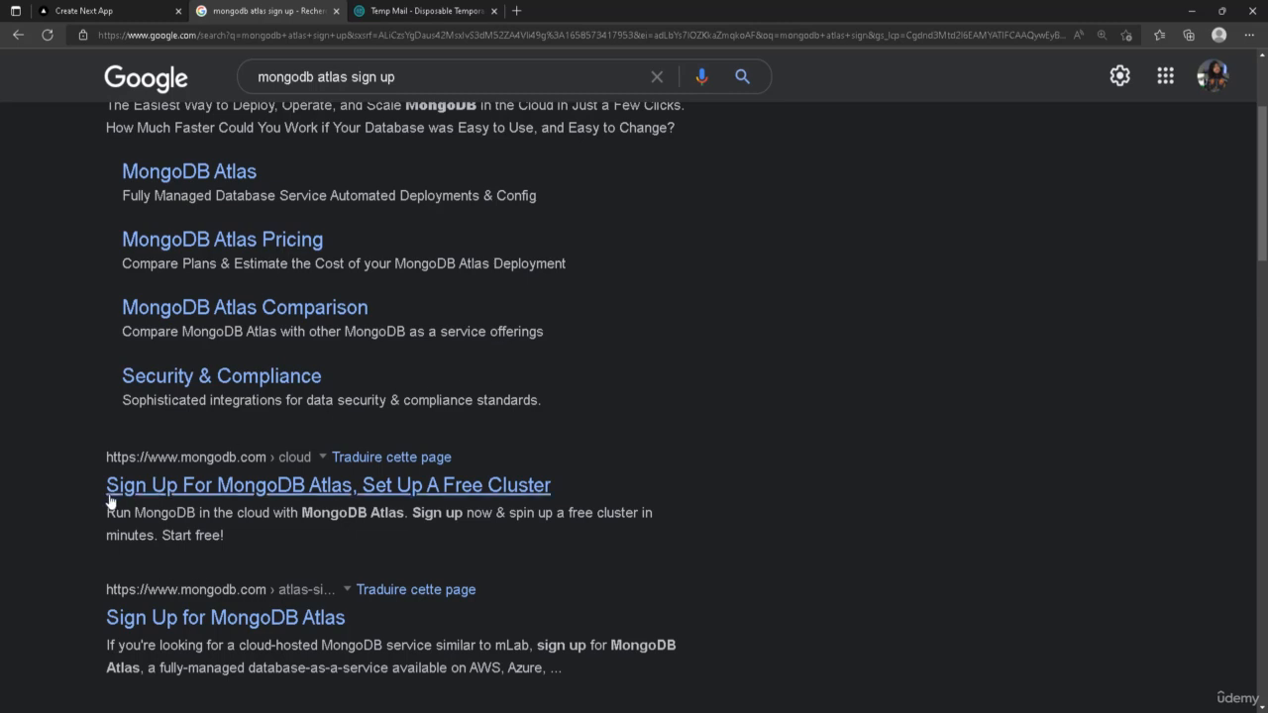
left_click(342, 496)
Switch to the temporary mail tab and copy the temporary email address
left_click(408, 10)
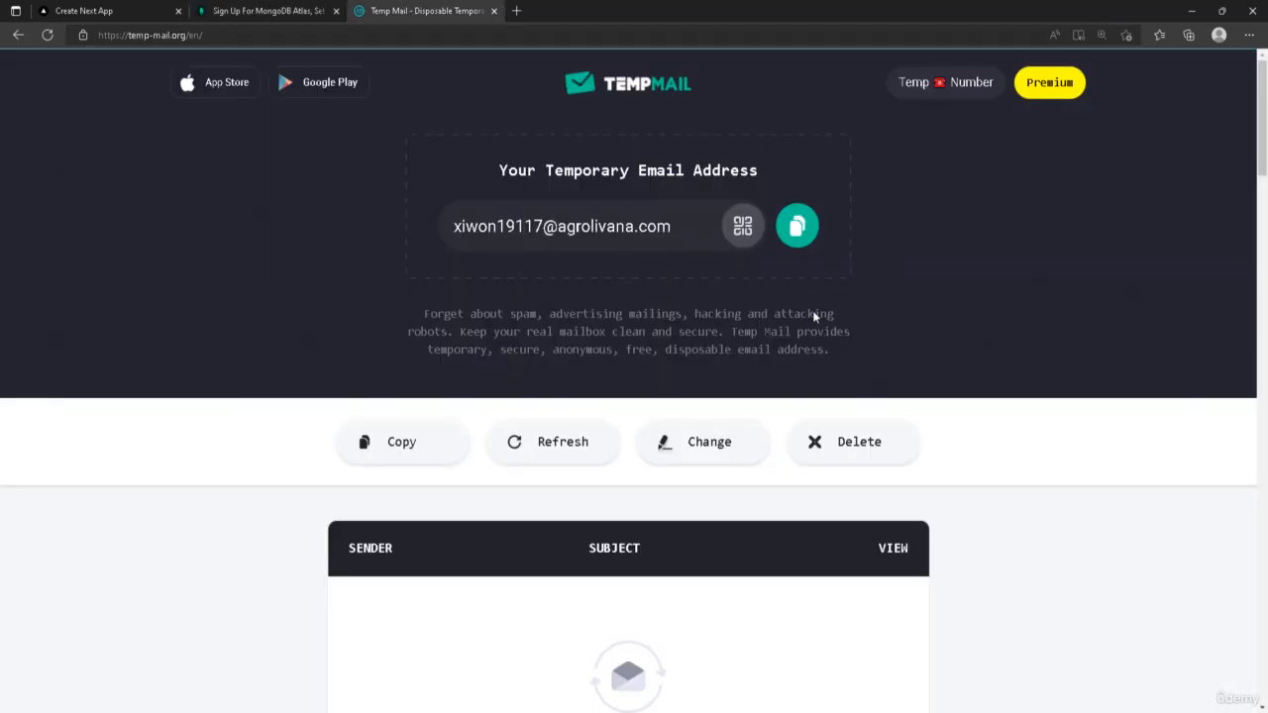
left_click(798, 224)
Back on the MongoDB sign-up page, paste the temporary address into the work email field
left_click(281, 10)
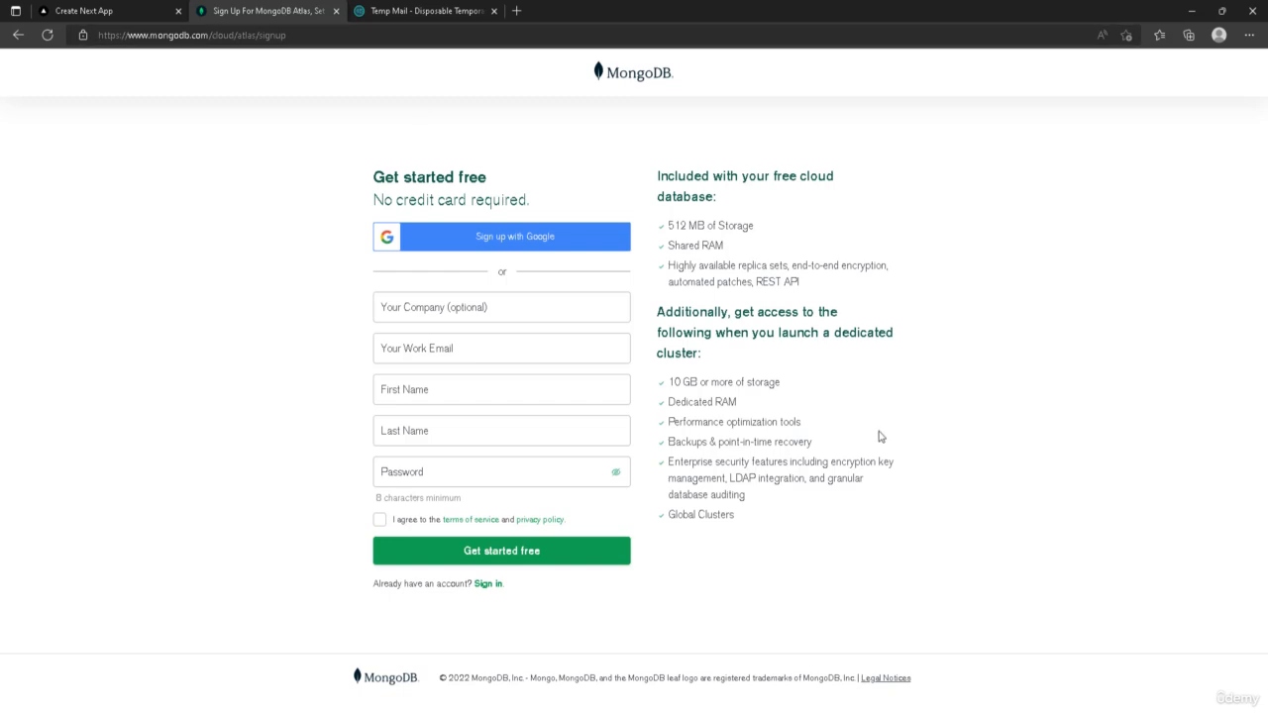
key("ctrl+plus")
key("ctrl+plus")
key("ctrl+plus")
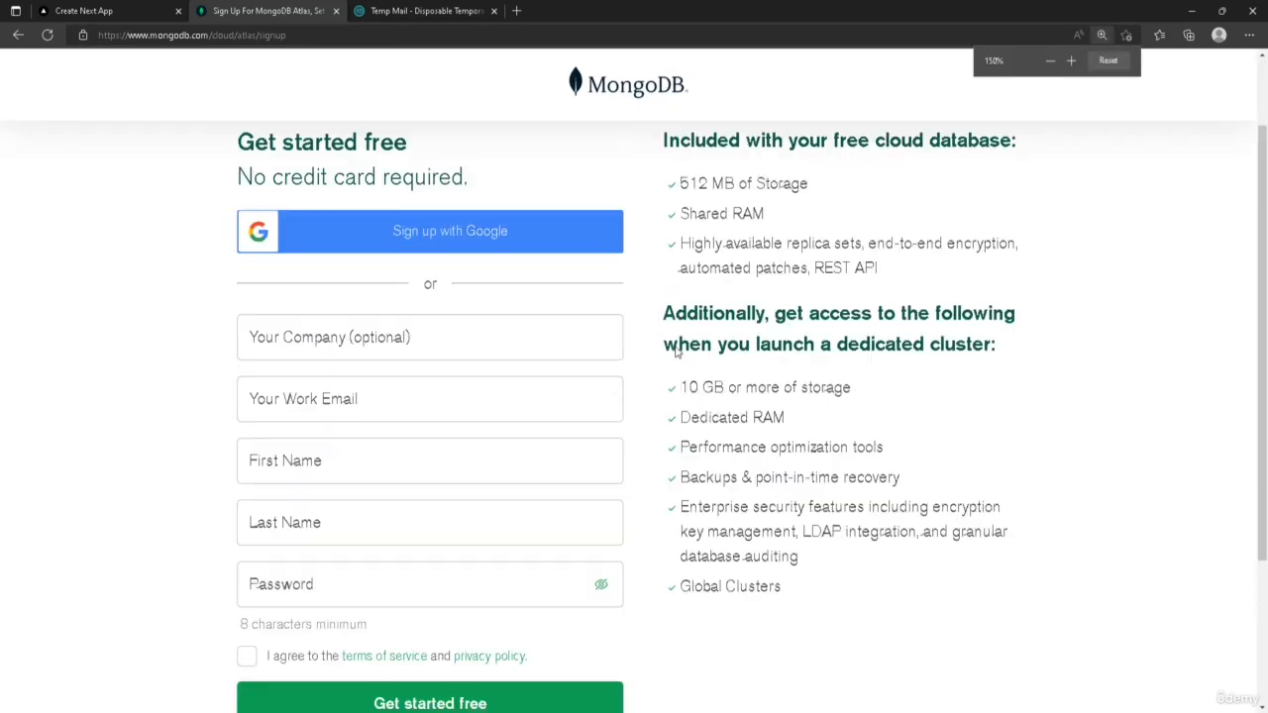
left_click(373, 323)
left_click(526, 397)
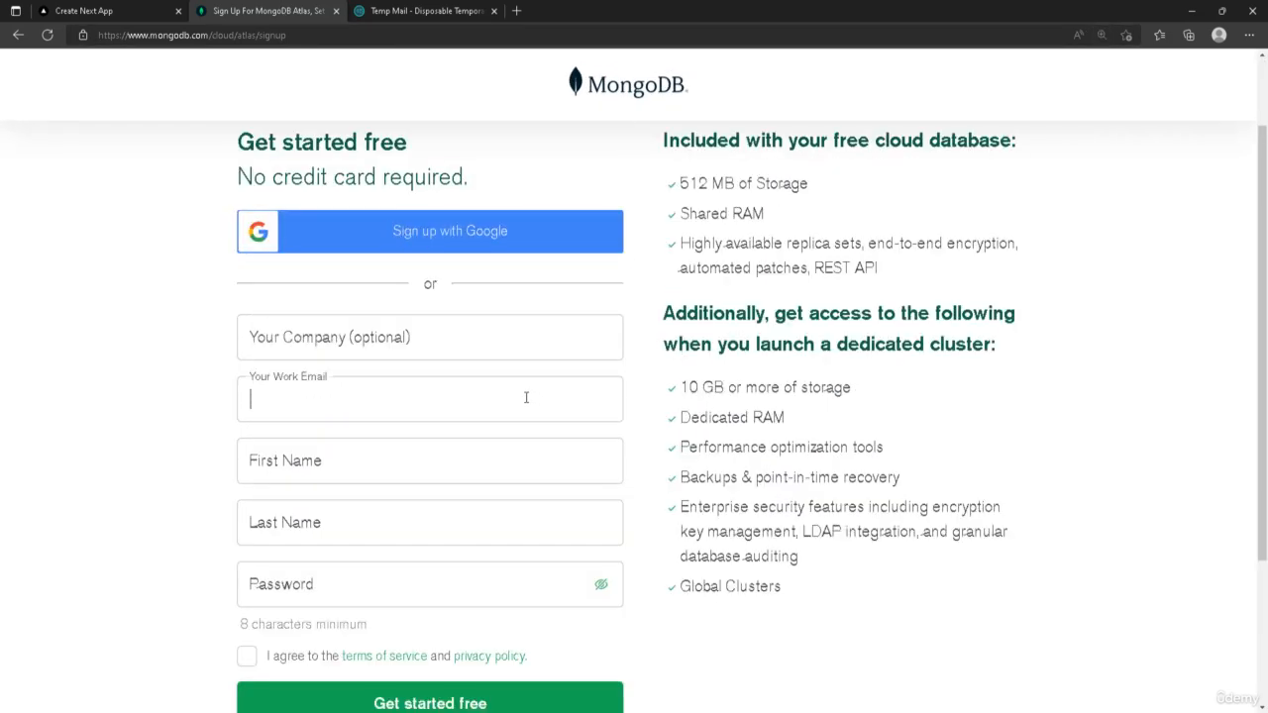
key("ctrl+v")
Enter test as the first name and last name
left_click(449, 451)
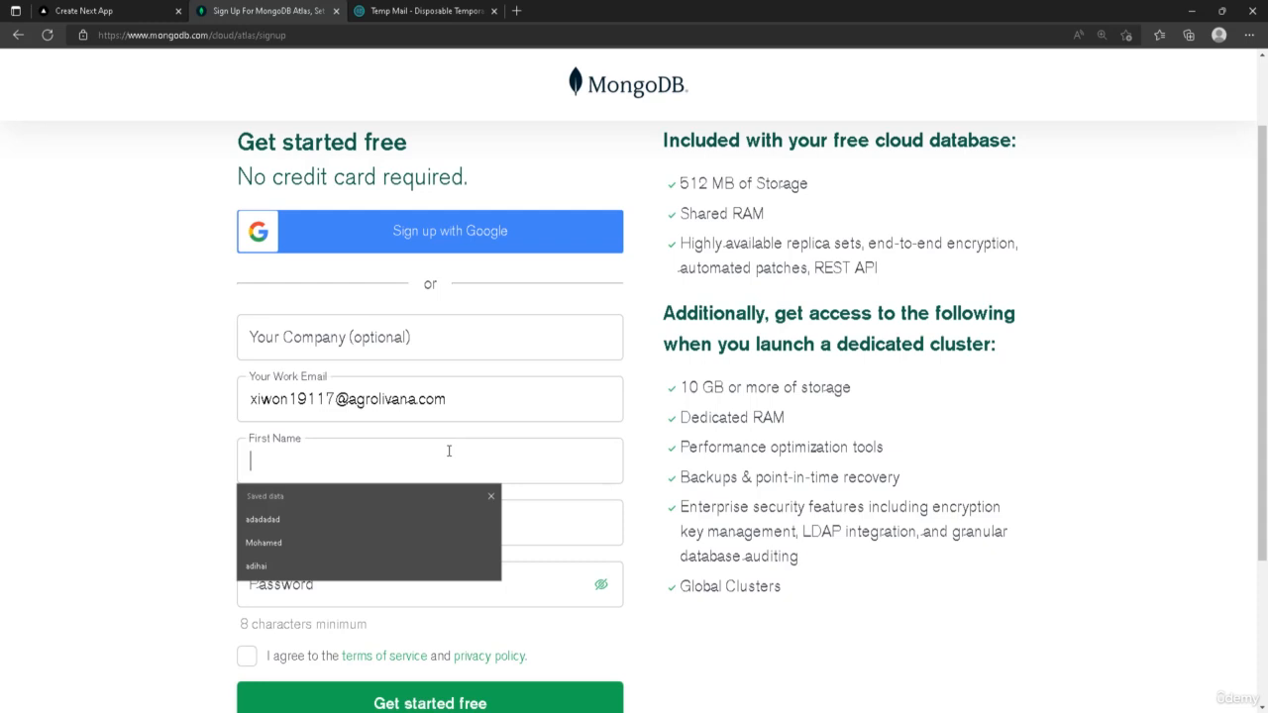
type("test")
key("Tab")
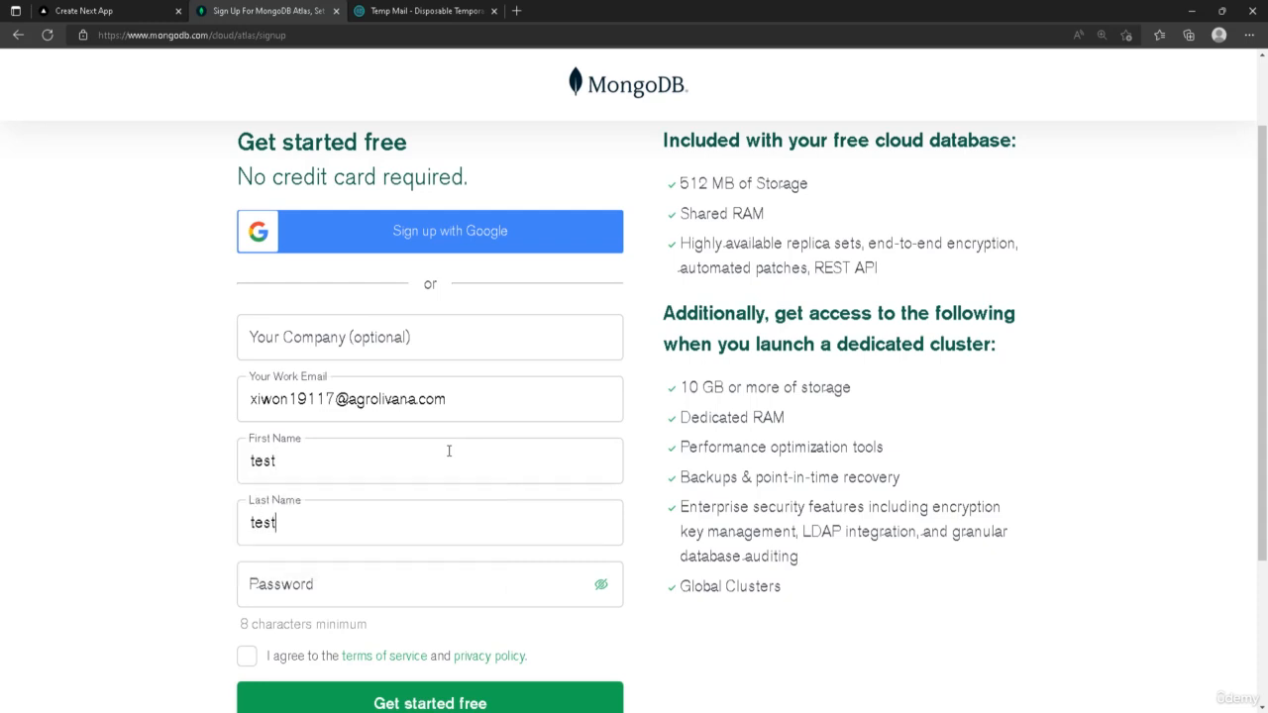
Fill in the account password and agree to the terms of service and privacy policy
key("Tab")
type("t")
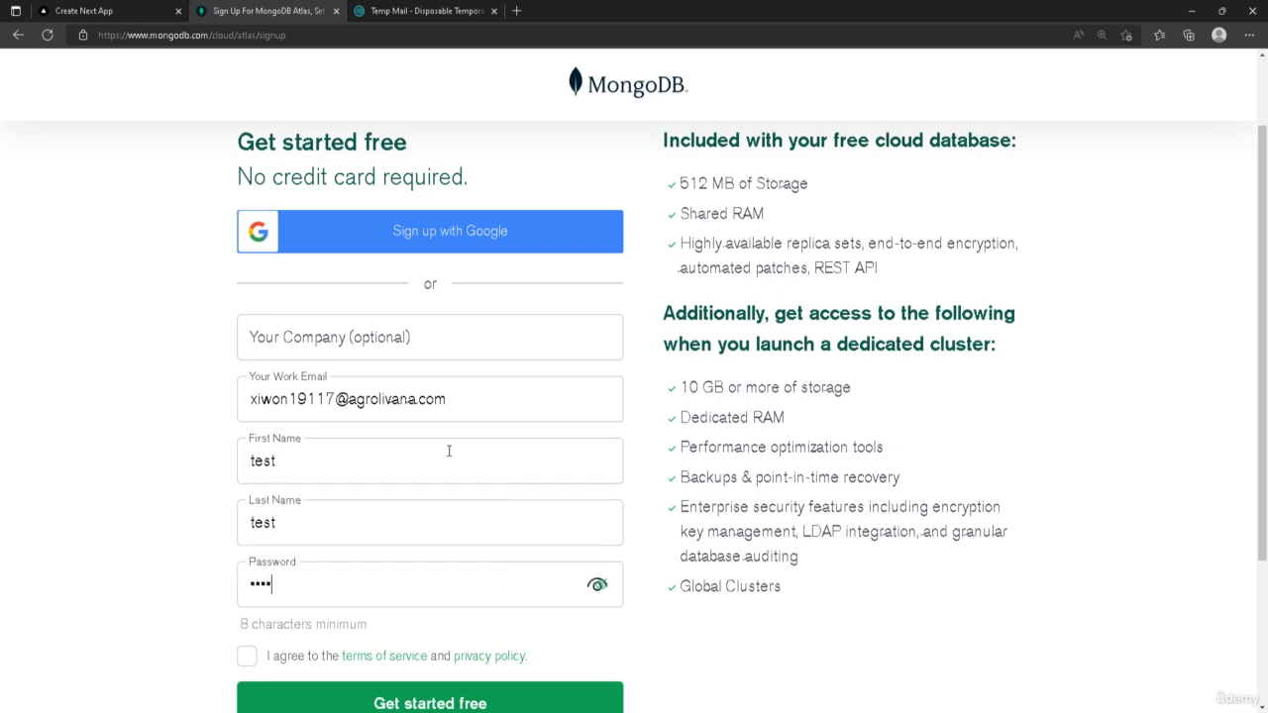
scroll(451, 414, "down", 2)
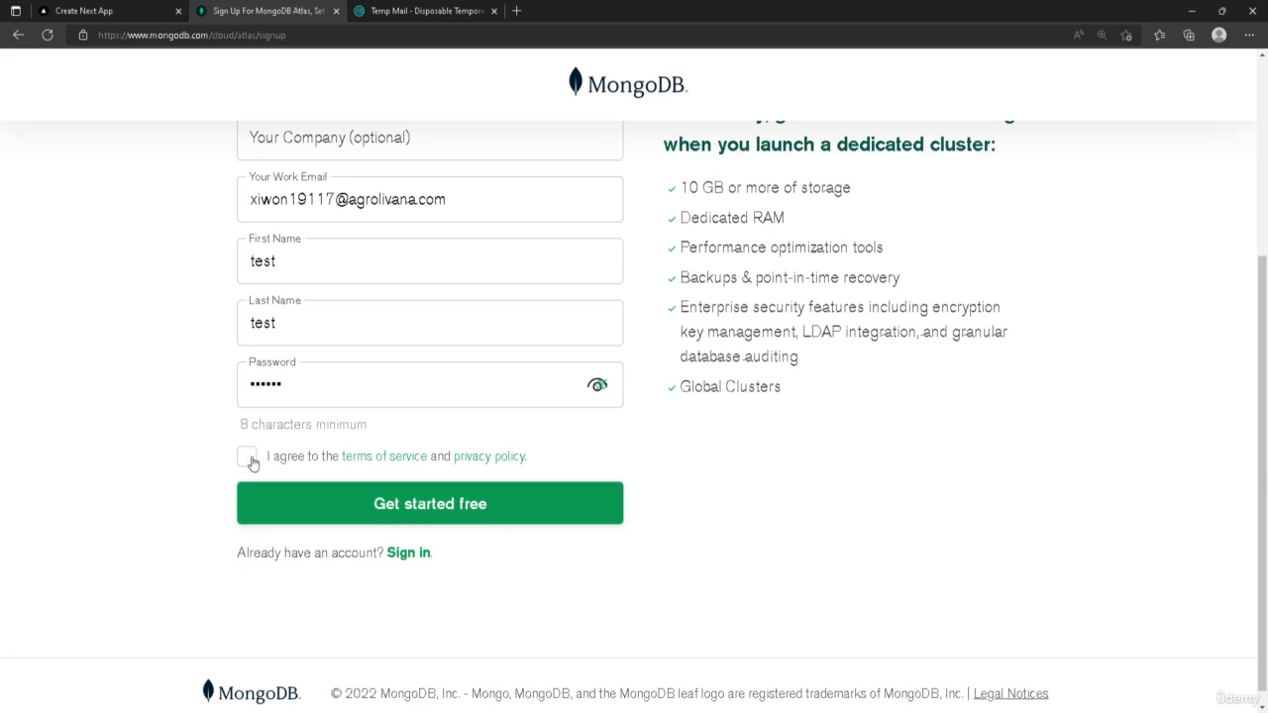
left_click(247, 454)
Enter a password of at least eight characters and submit the sign-up form with Get started free
left_click(420, 510)
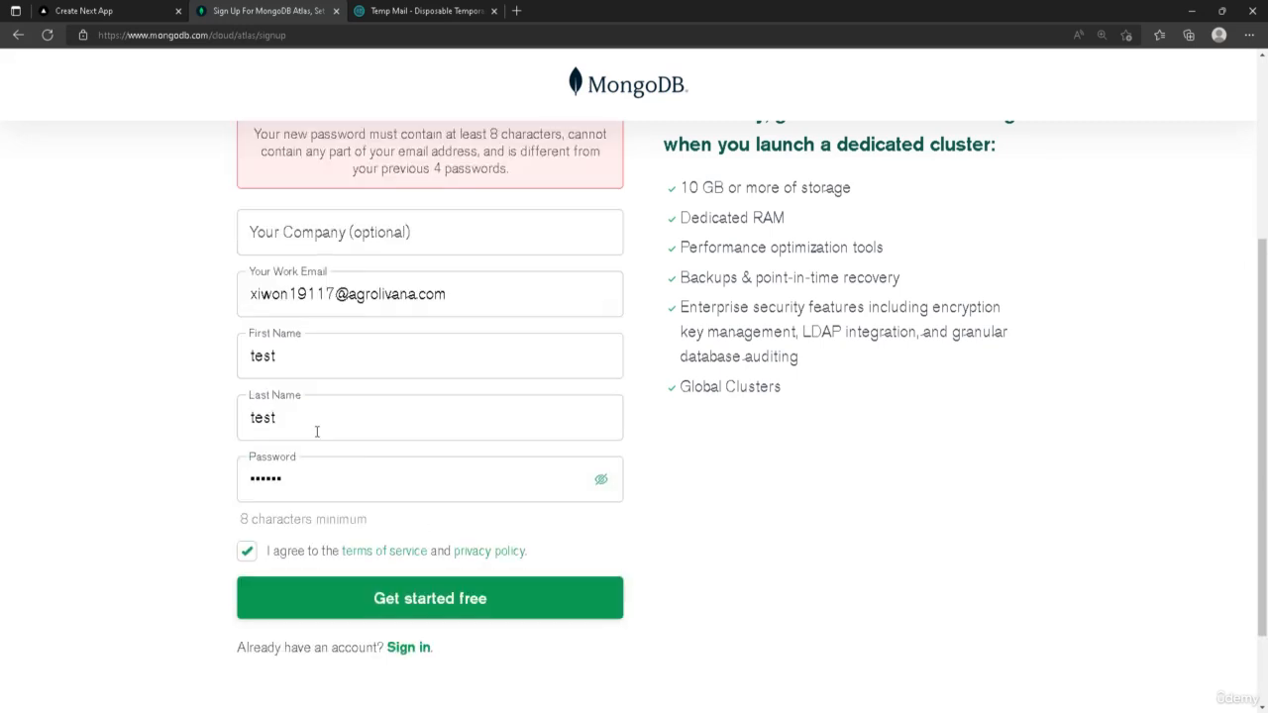
double_click(315, 470)
type("t")
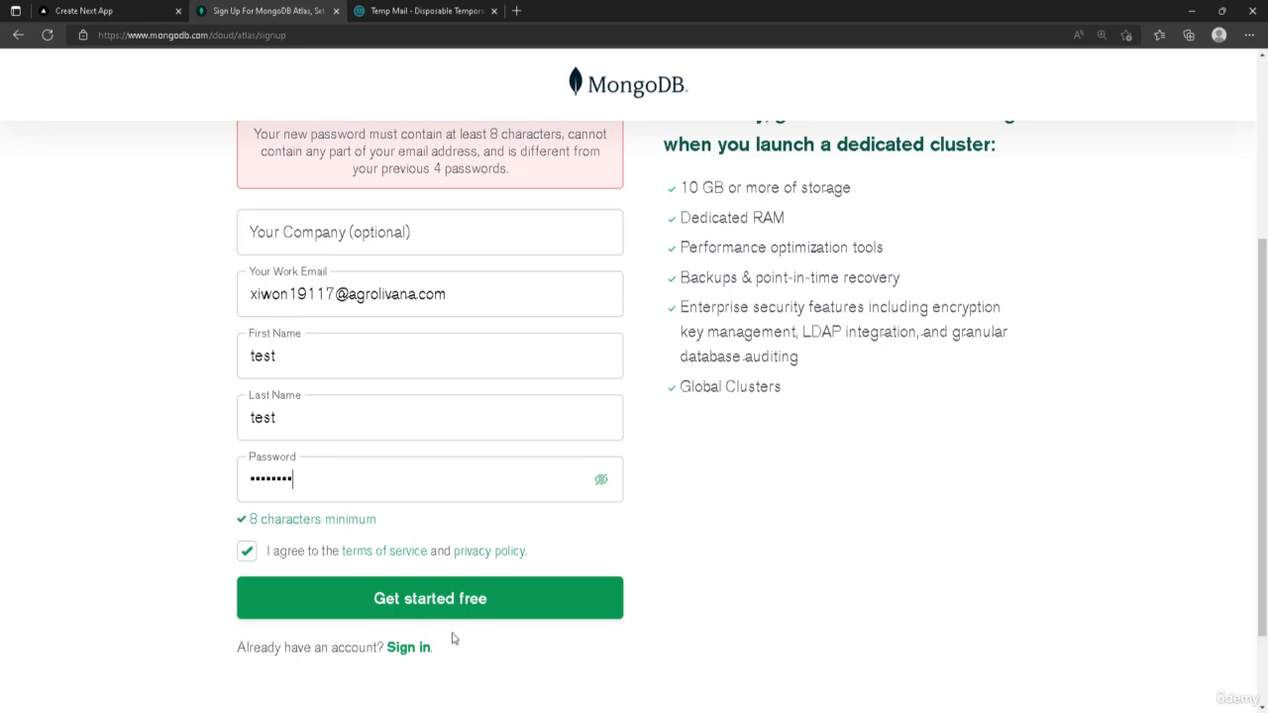
left_click(473, 611)
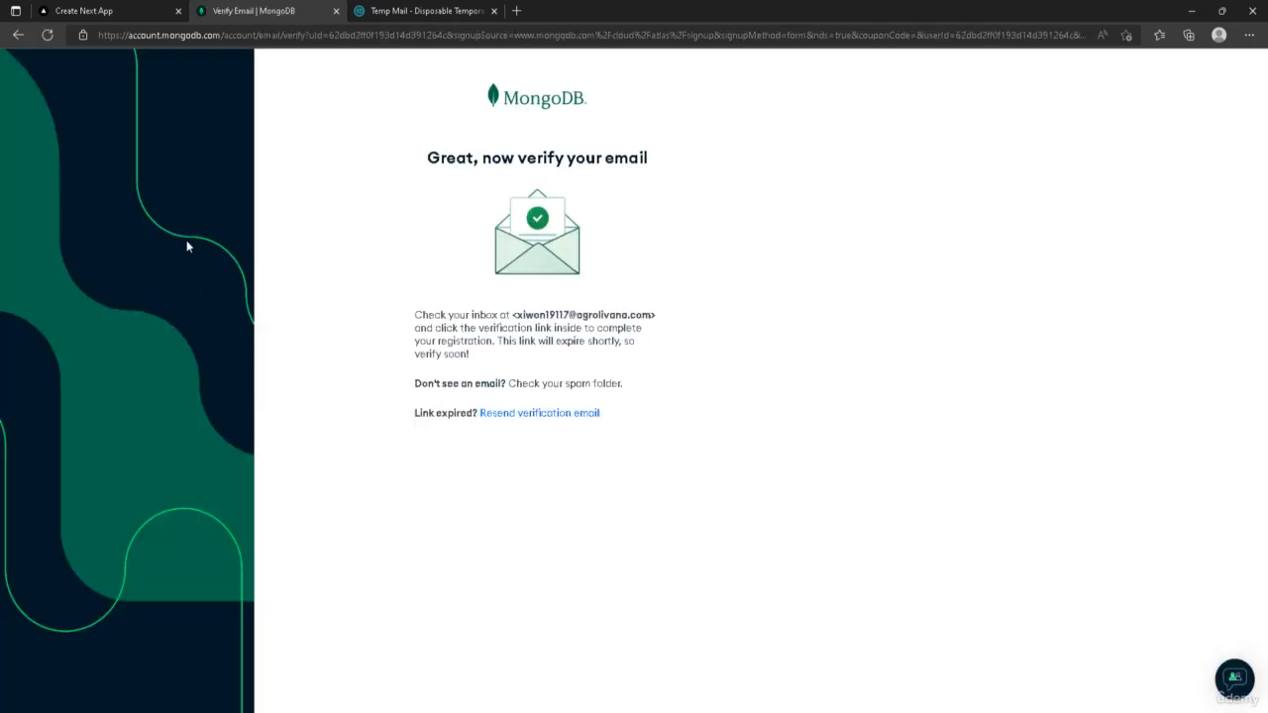
Switch to the temporary mailbox and refresh the inbox to check for the verification email
left_click_drag(403, 146, 752, 164)
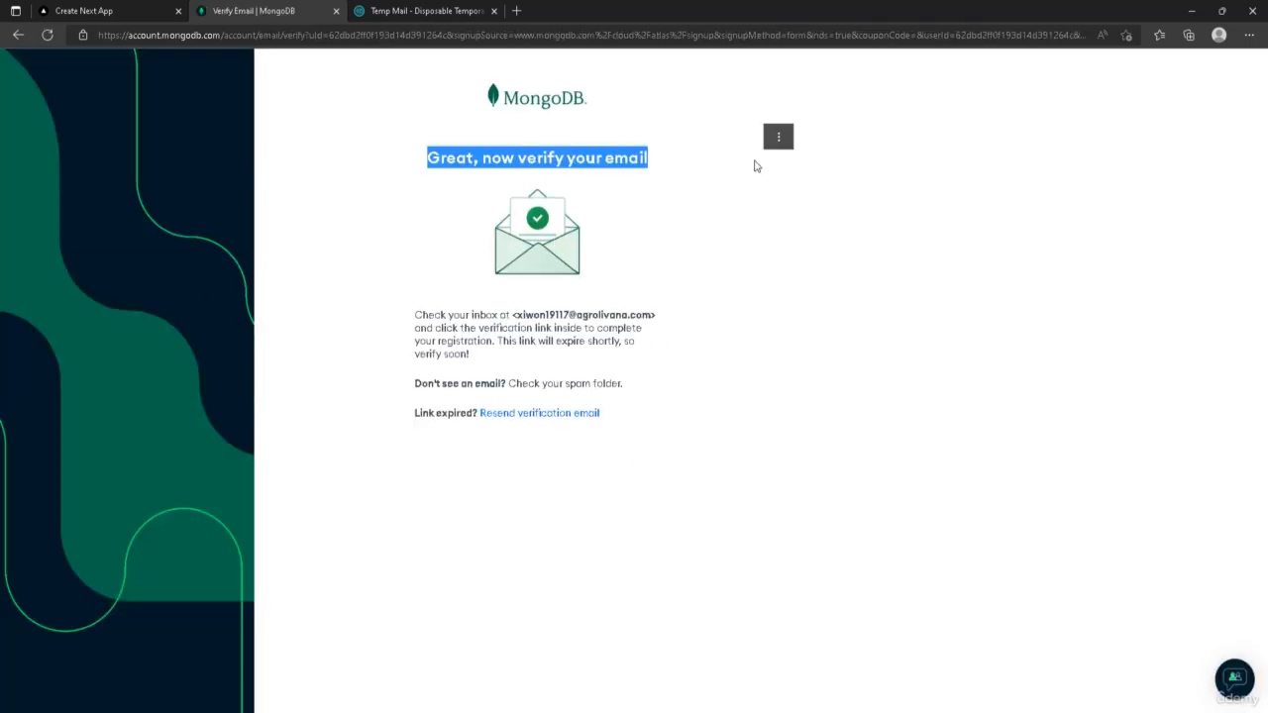
left_click(753, 164)
left_click(426, 11)
scroll(658, 287, "down", 2)
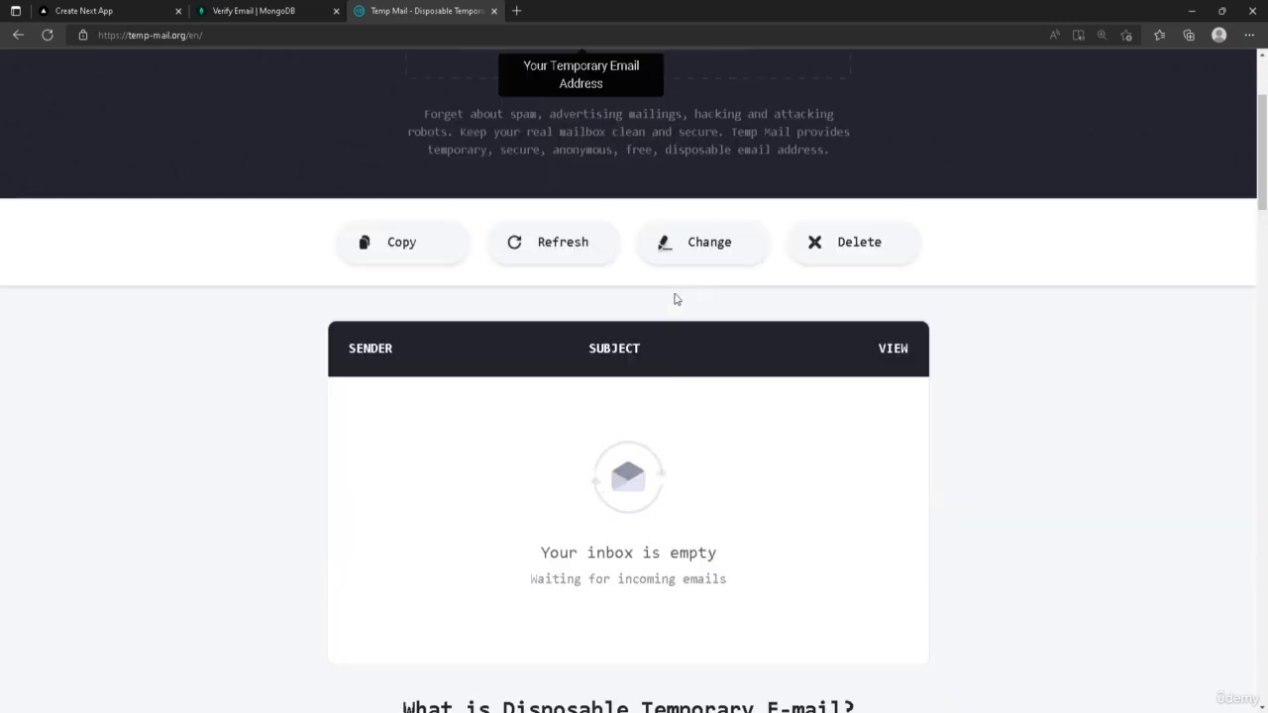
left_click(552, 242)
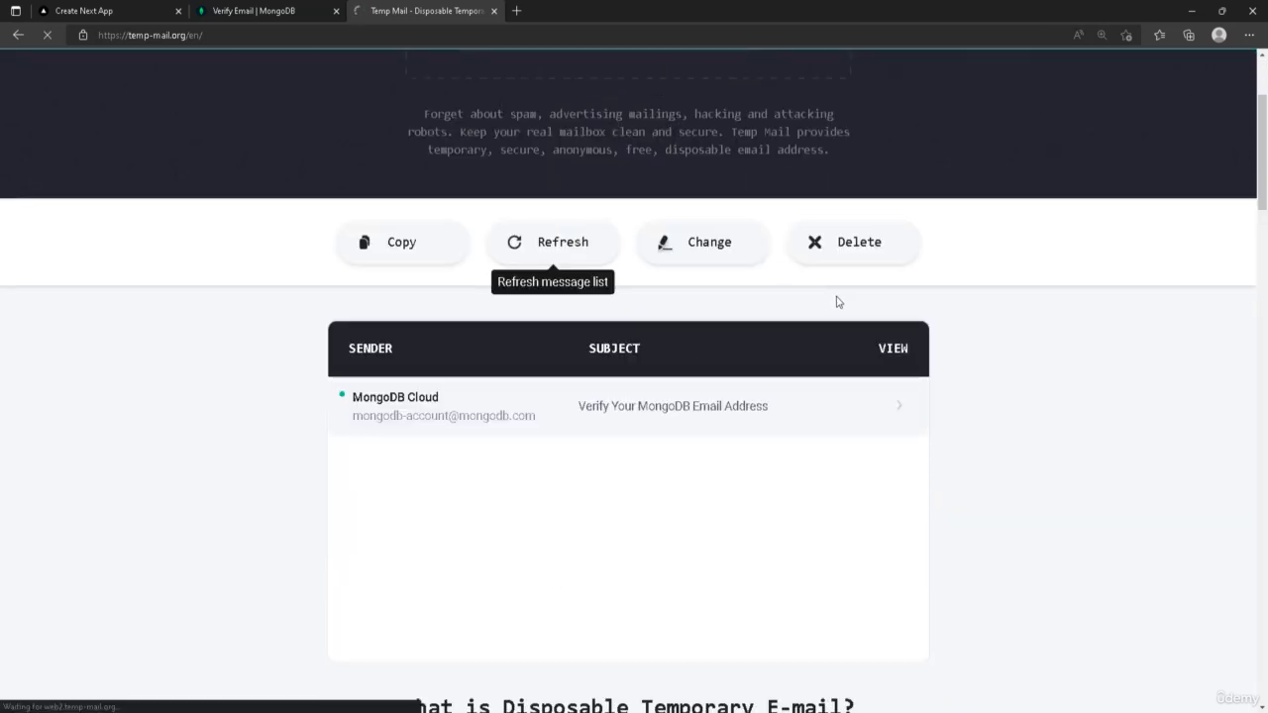
Open the MongoDB Cloud verification email, verify the email address, and continue
scroll(584, 396, "down", 3)
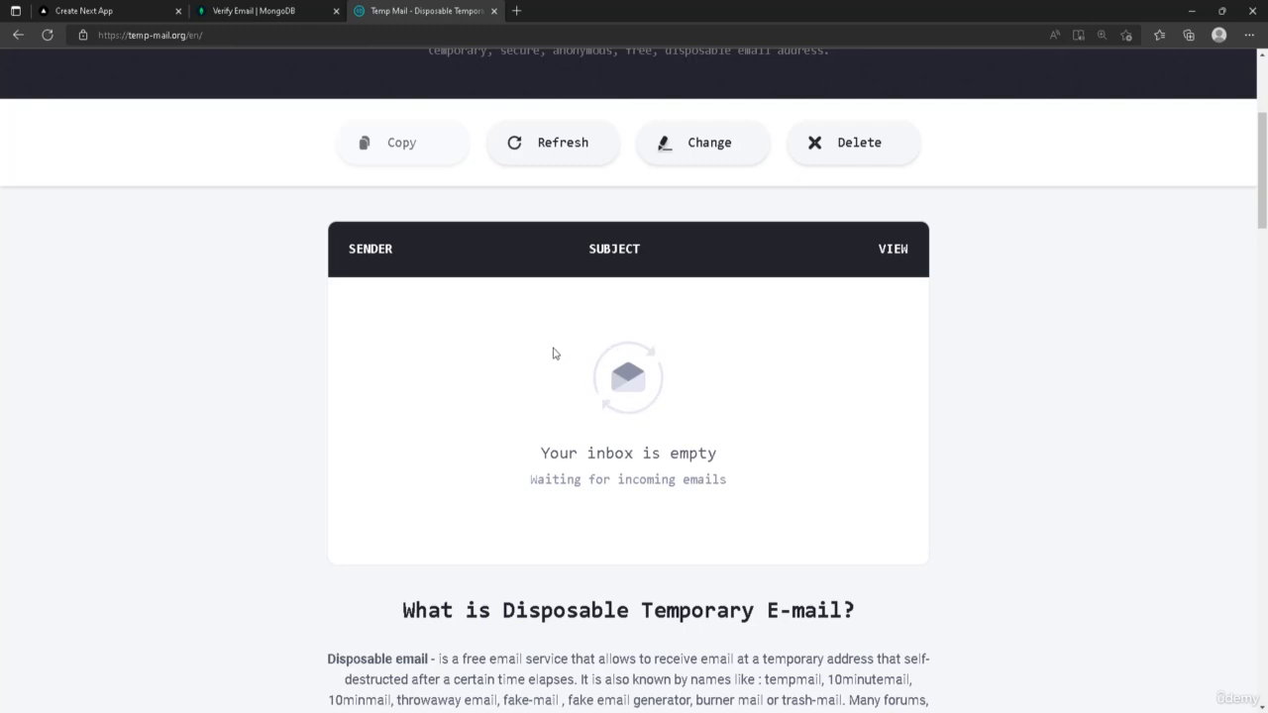
left_click(383, 321)
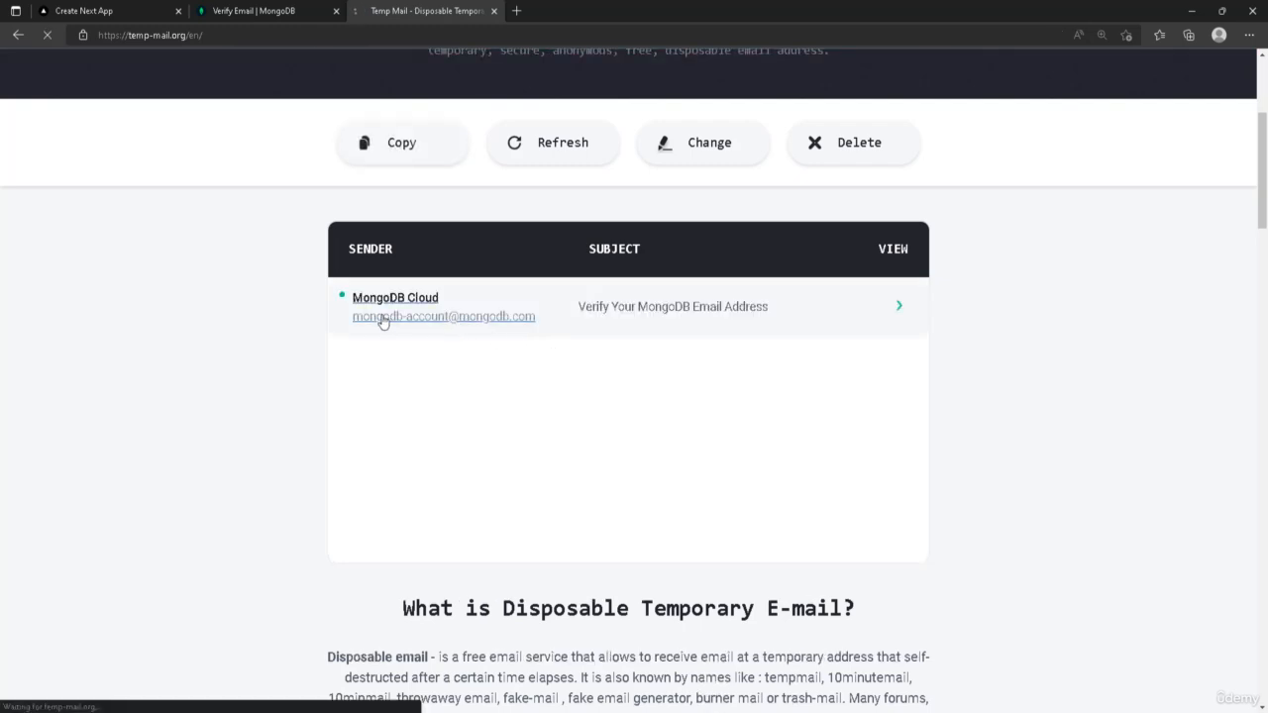
scroll(750, 374, "down", 5)
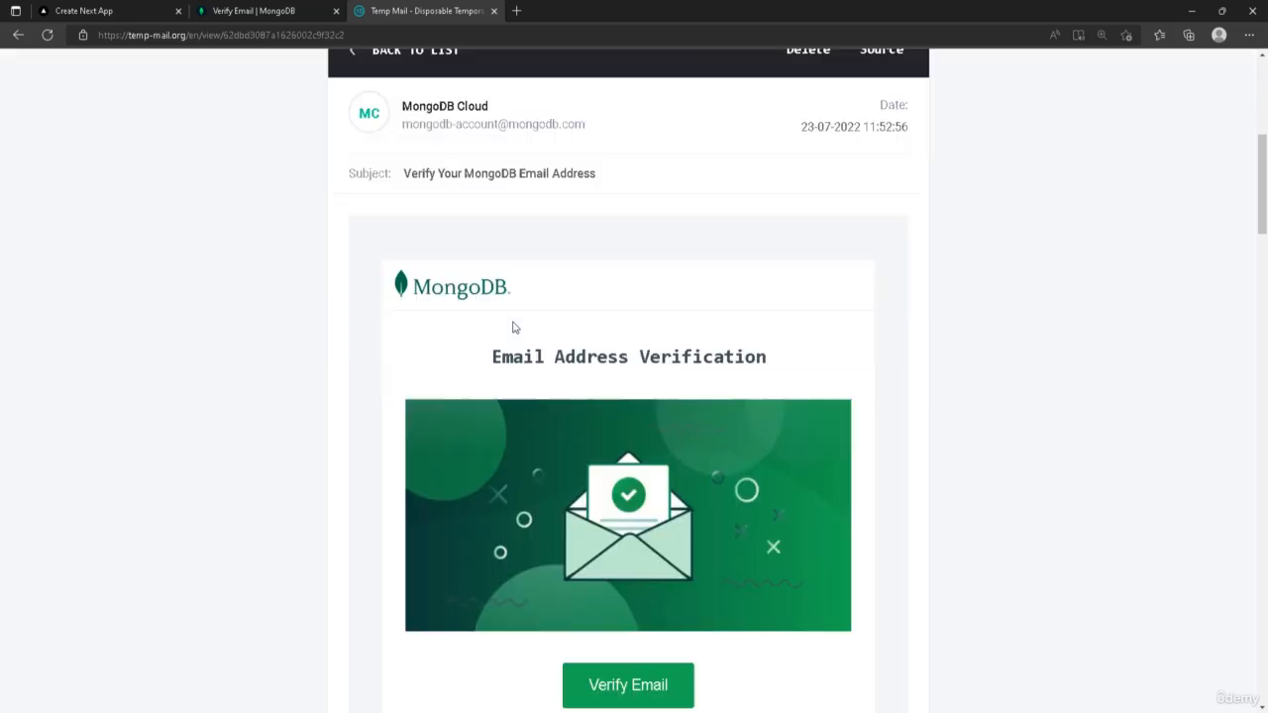
scroll(514, 327, "down", 3)
left_click(638, 399)
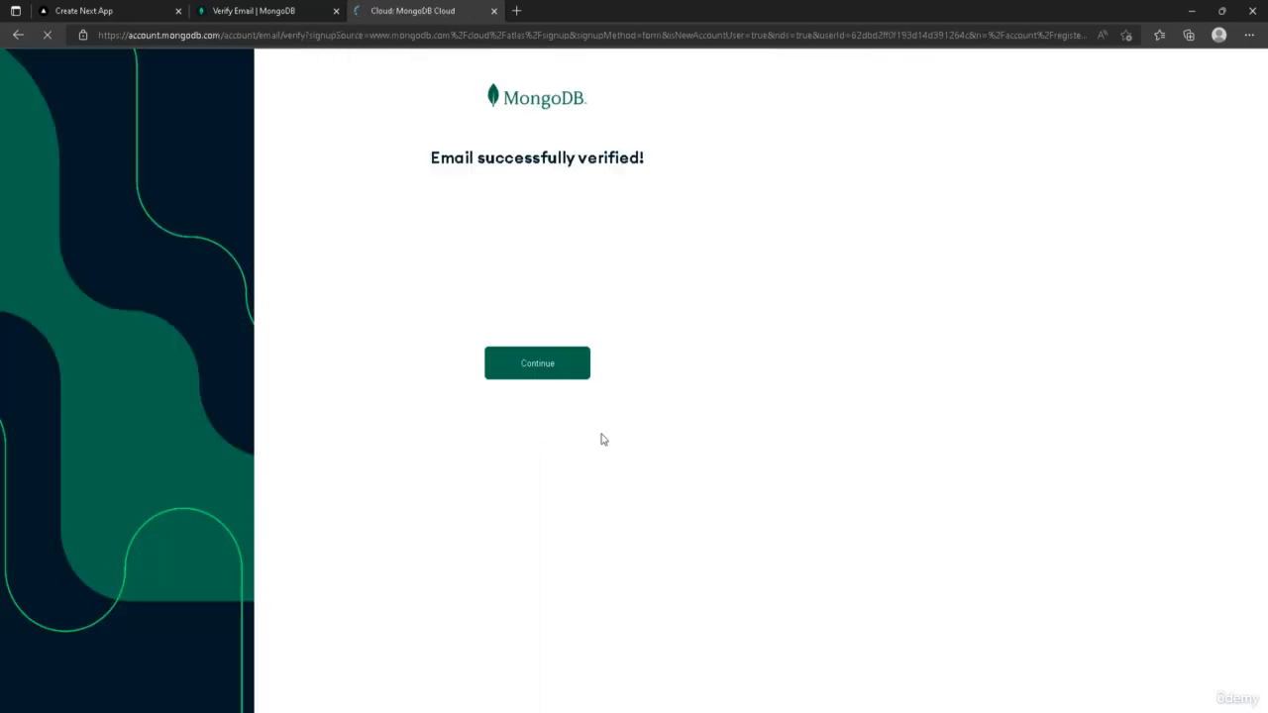
left_click(555, 370)
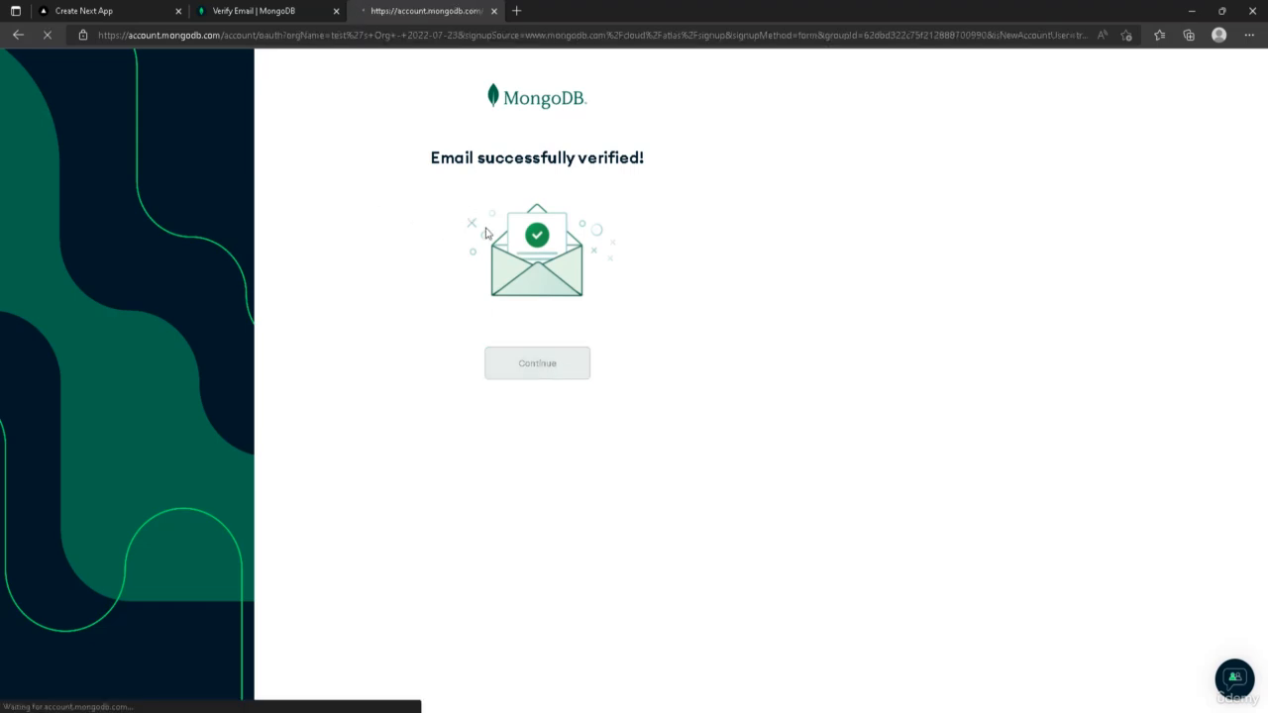
Choose Build a new application as the goal in the Atlas welcome questionnaire
key("ctrl+plus")
key("ctrl+plus")
key("ctrl+plus")
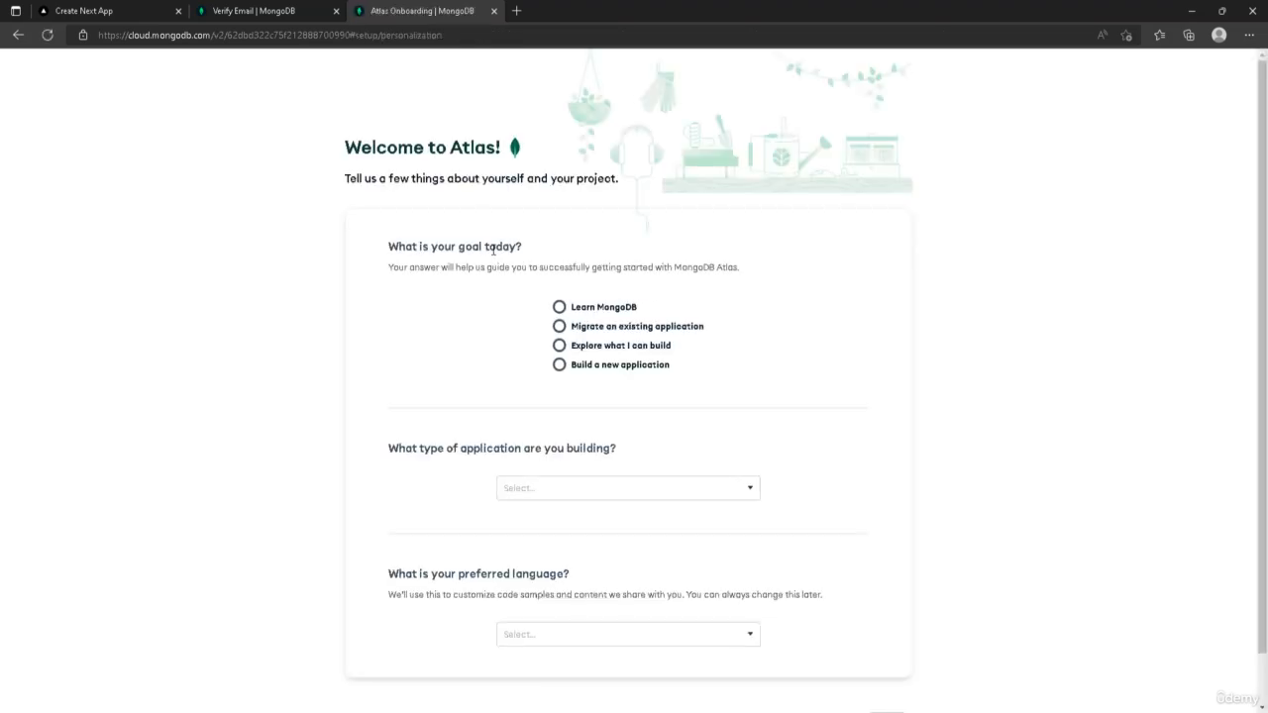
key("ctrl+plus")
key("ctrl+plus")
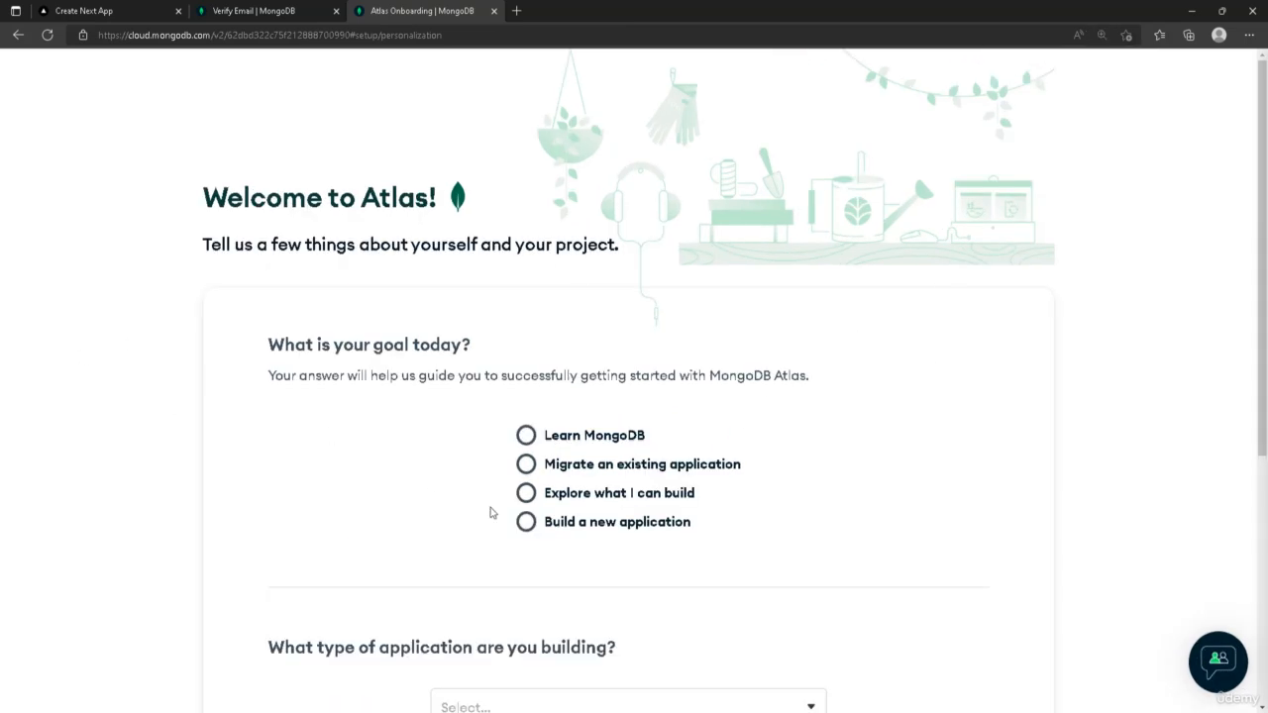
left_click(565, 519)
Set the application type to Content Management and the preferred language to JavaScript, then finish onboarding
scroll(1189, 416, "down", 3)
left_click(611, 300)
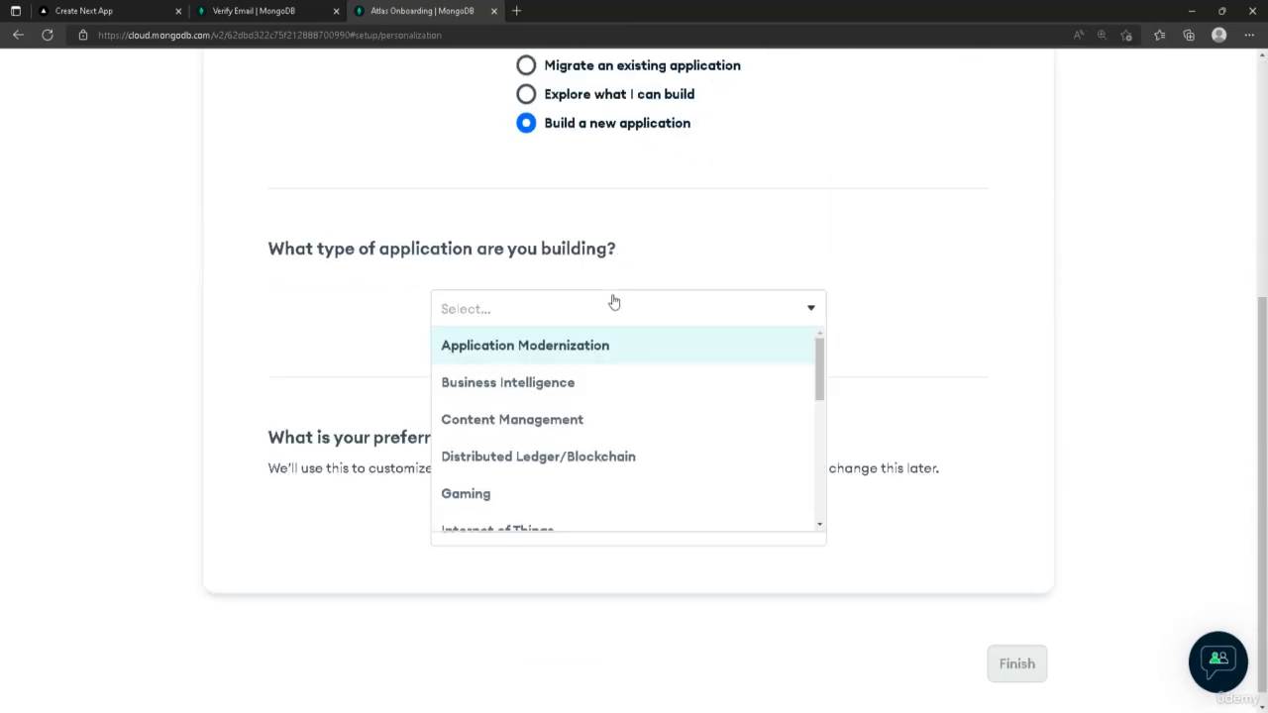
left_click(605, 421)
left_click(566, 528)
left_click(567, 564)
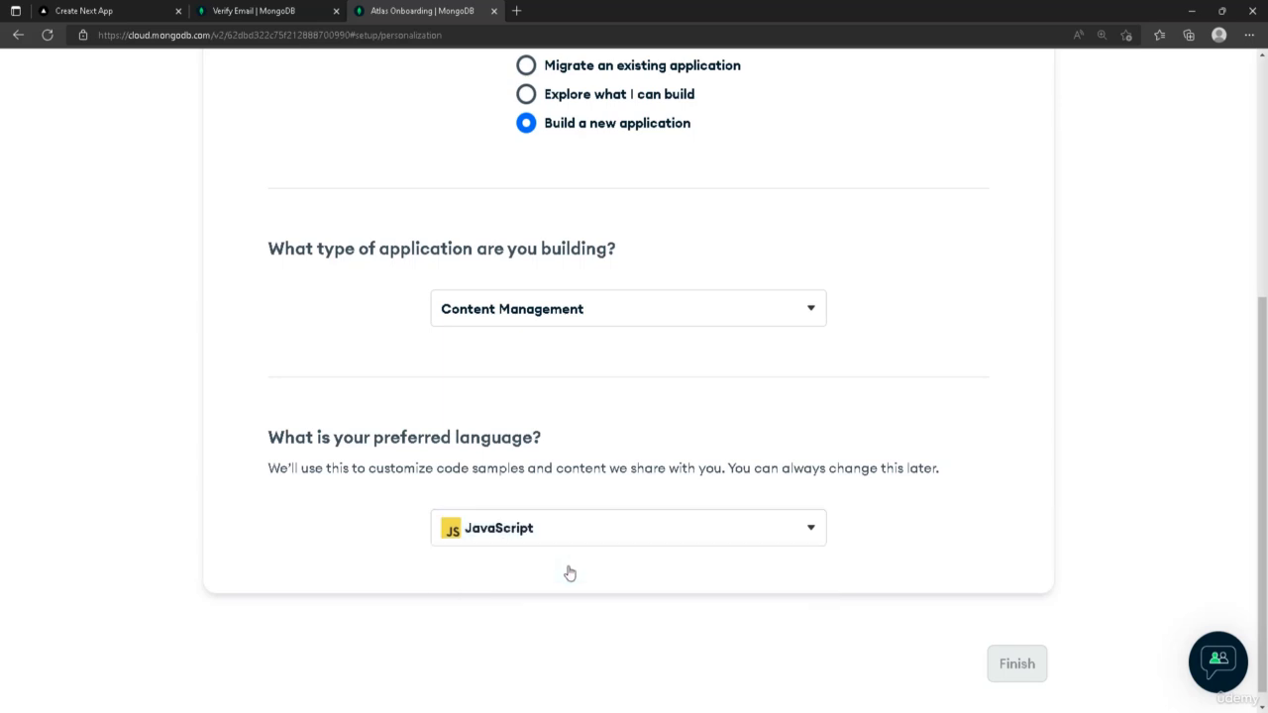
left_click(1040, 642)
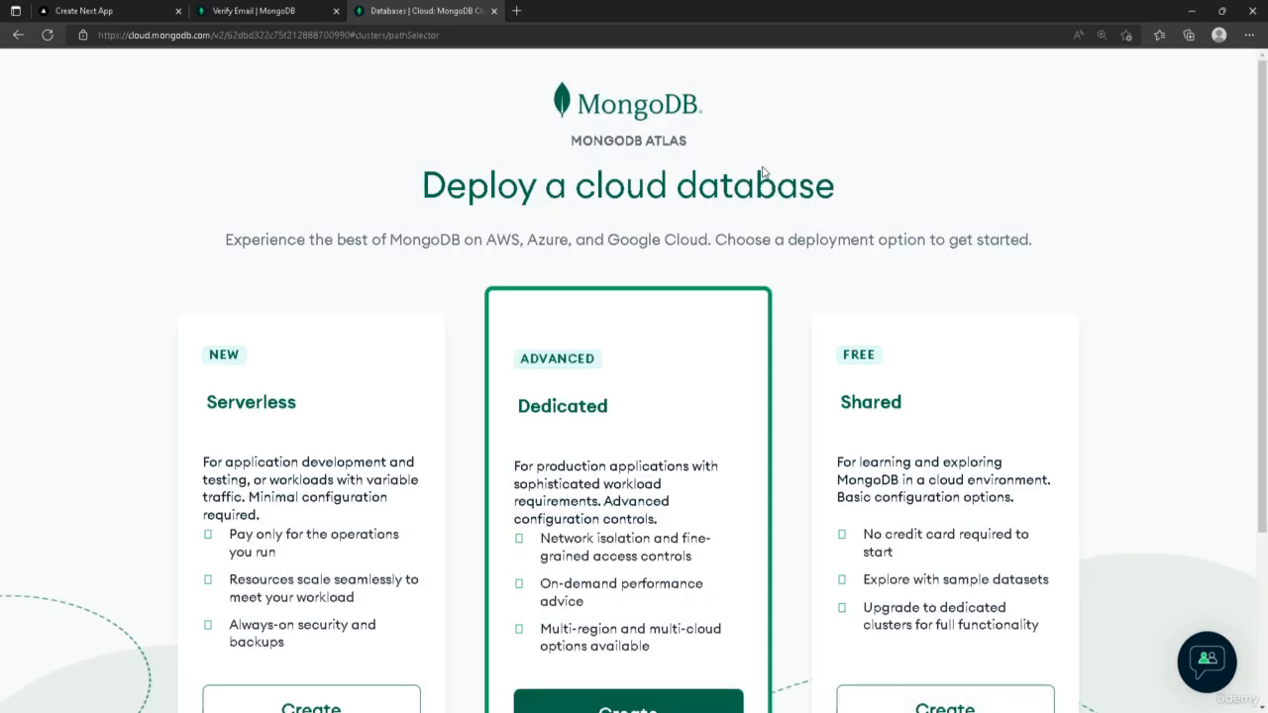
Choose to create a free Shared cloud database deployment
scroll(763, 172, "down", 3)
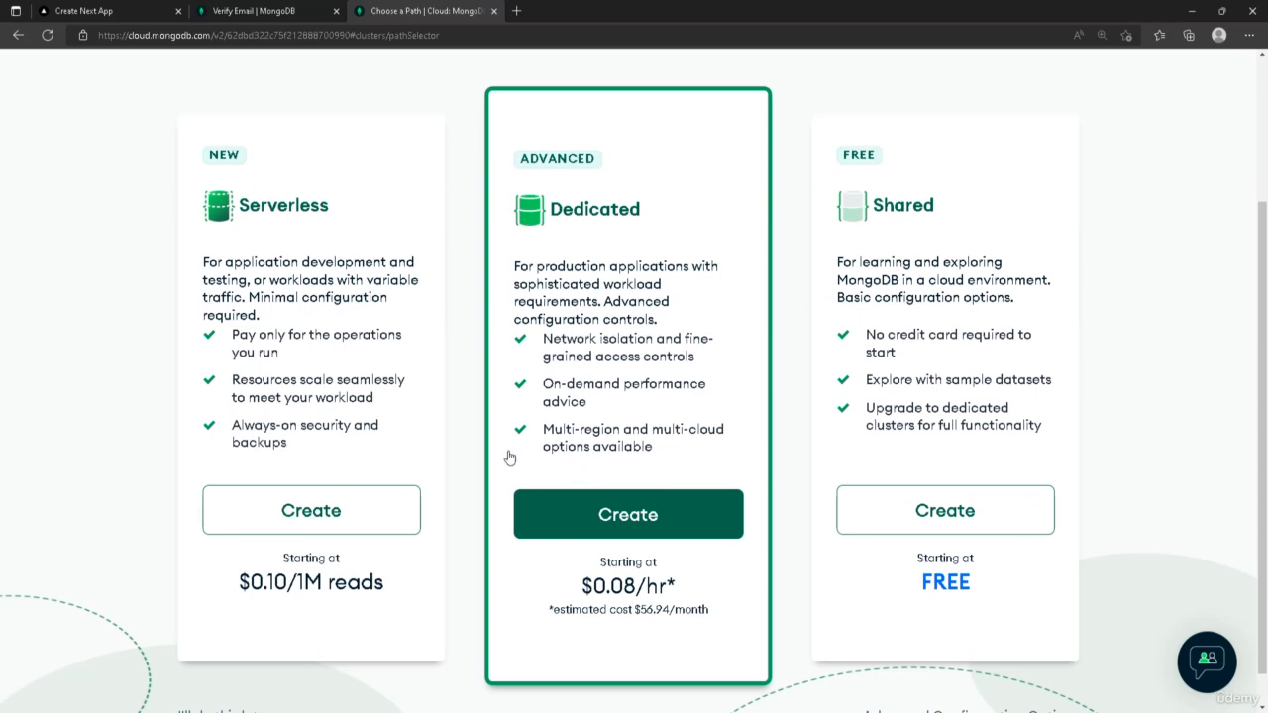
left_click(882, 260)
left_click(911, 513)
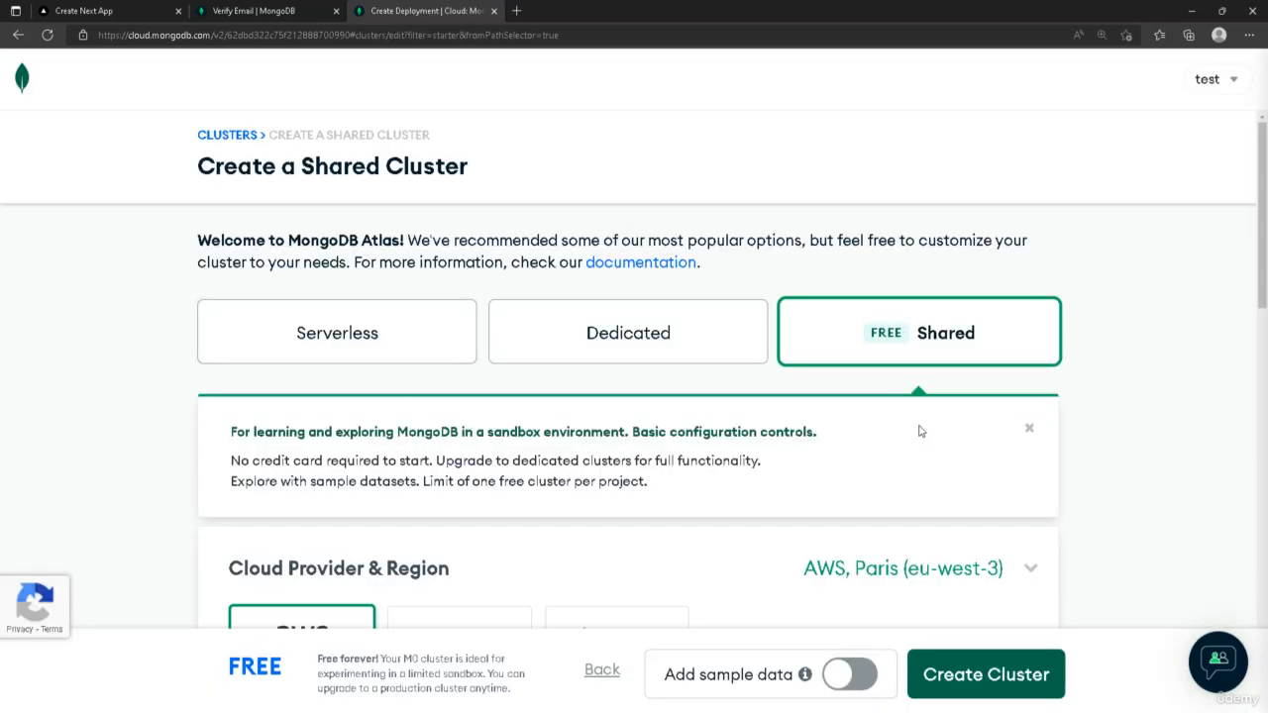
scroll(406, 368, "down", 3)
scroll(793, 332, "down", 1)
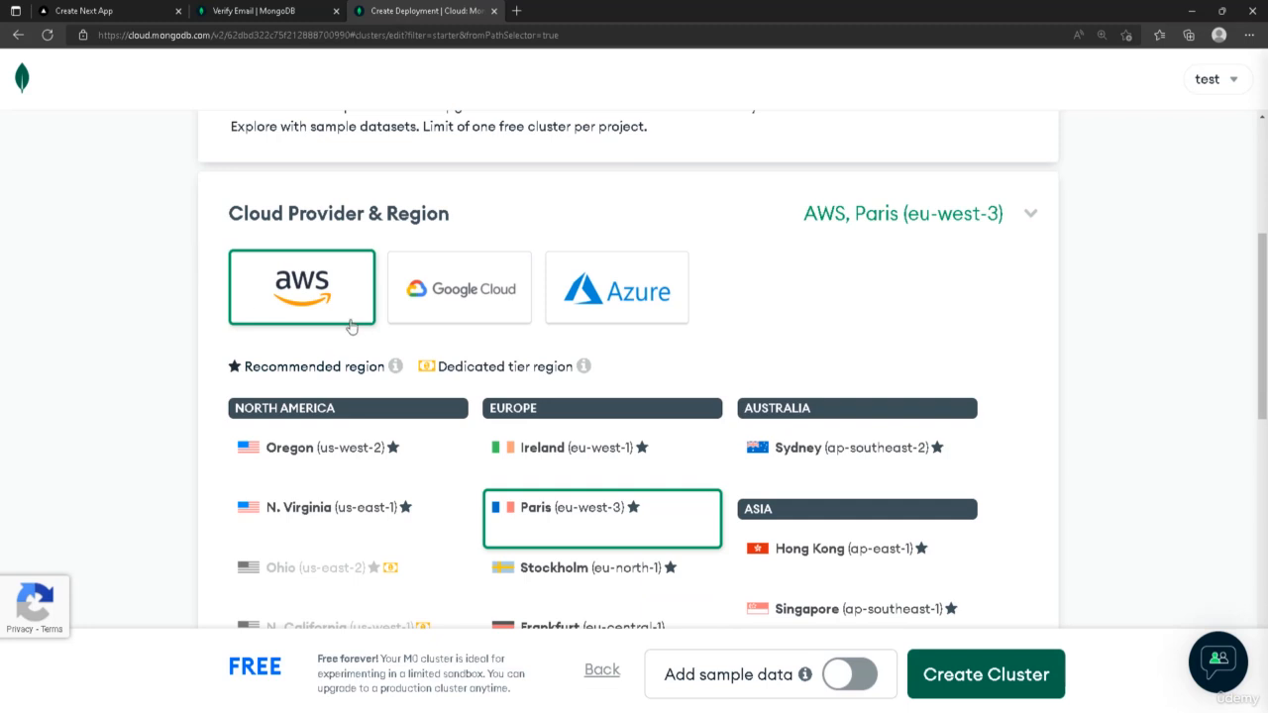
left_click(614, 292)
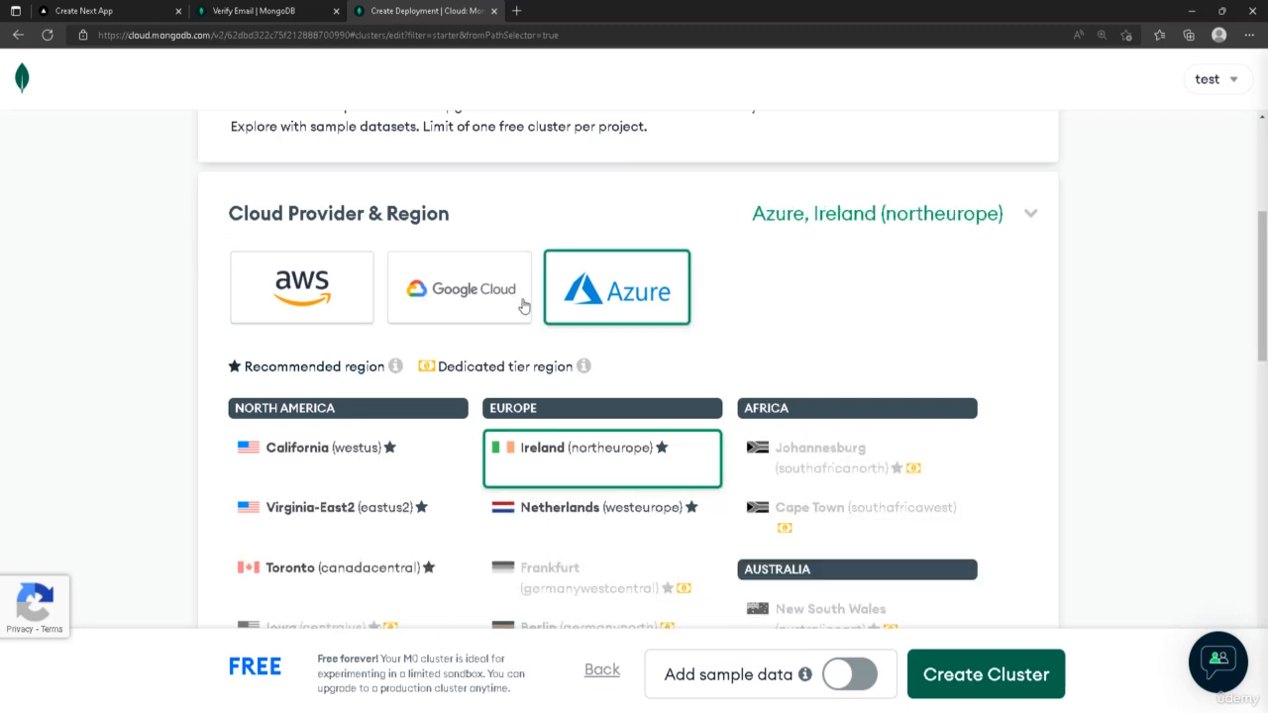
left_click(342, 284)
Create the free shared cluster with the default AWS Paris settings
scroll(693, 284, "down", 3)
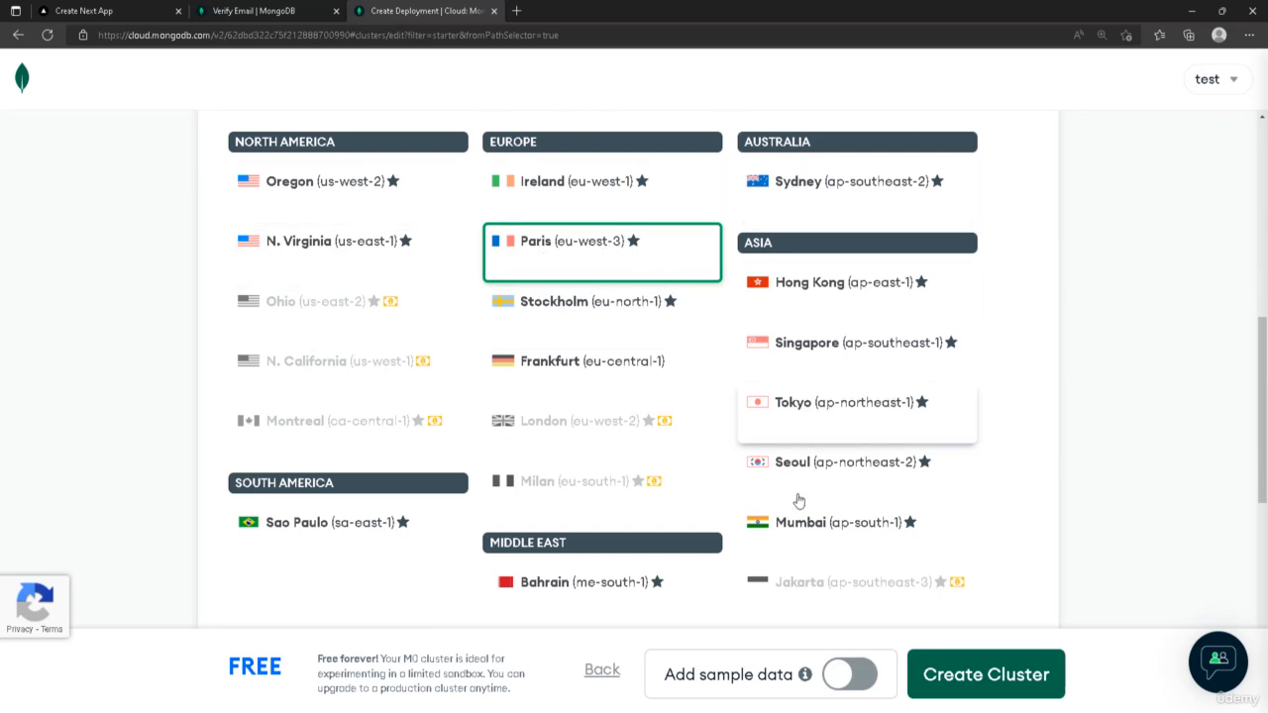
scroll(583, 317, "down", 5)
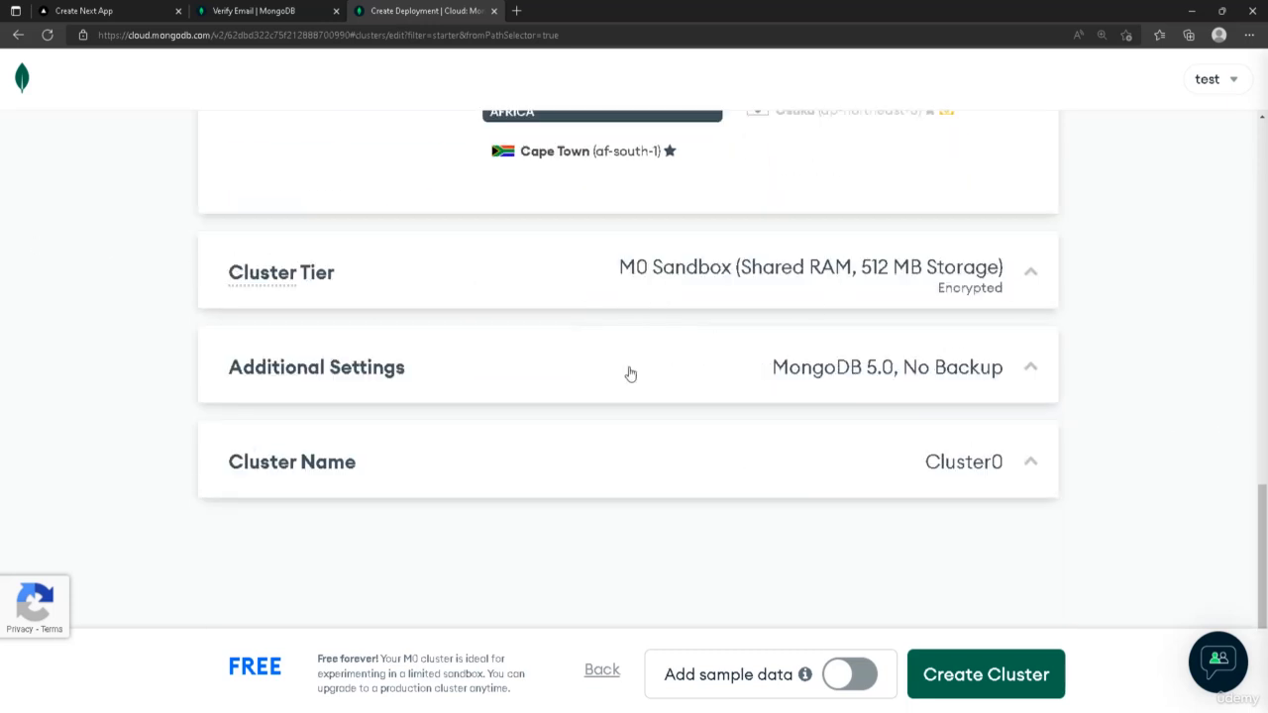
left_click(987, 674)
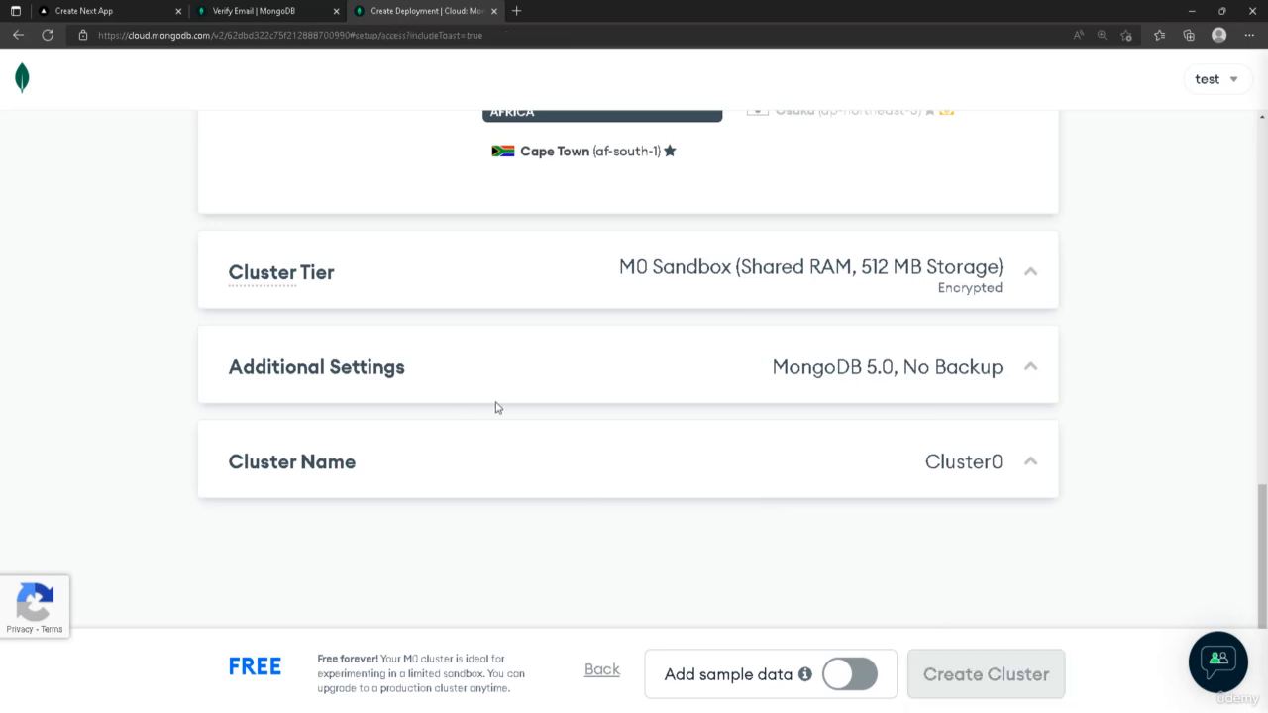
scroll(681, 328, "down", 2)
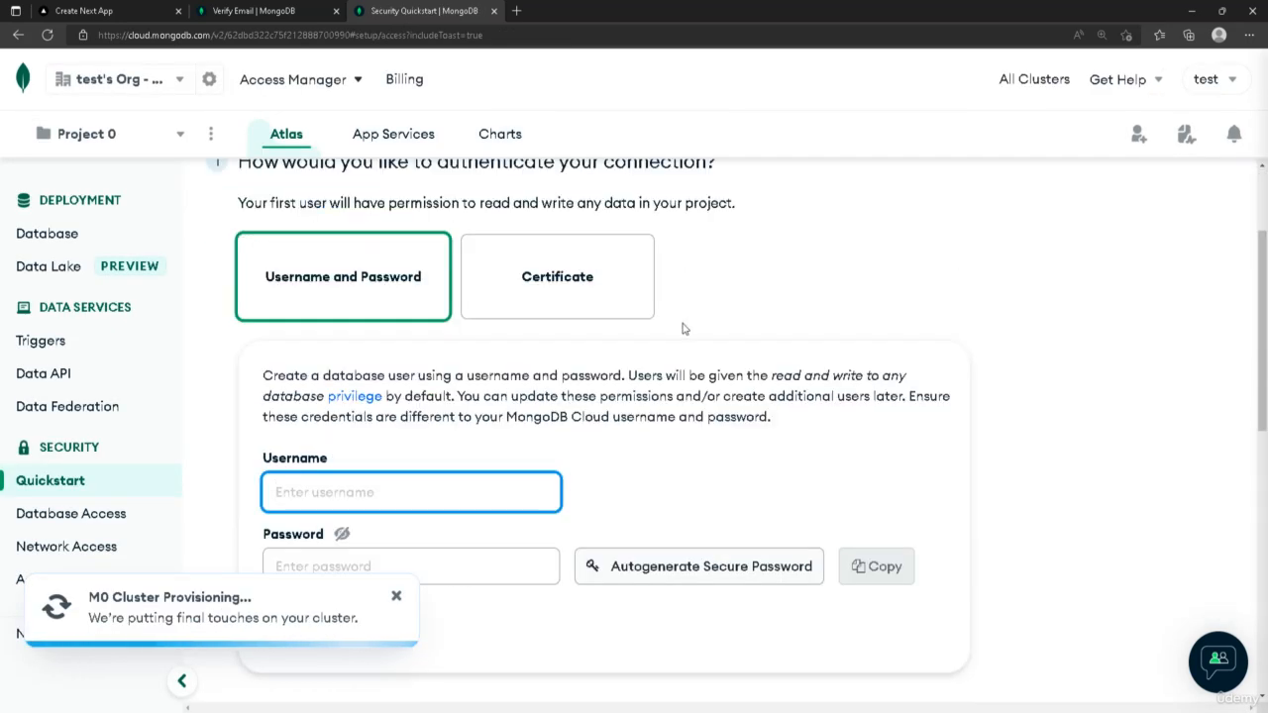
scroll(681, 328, "down", 2)
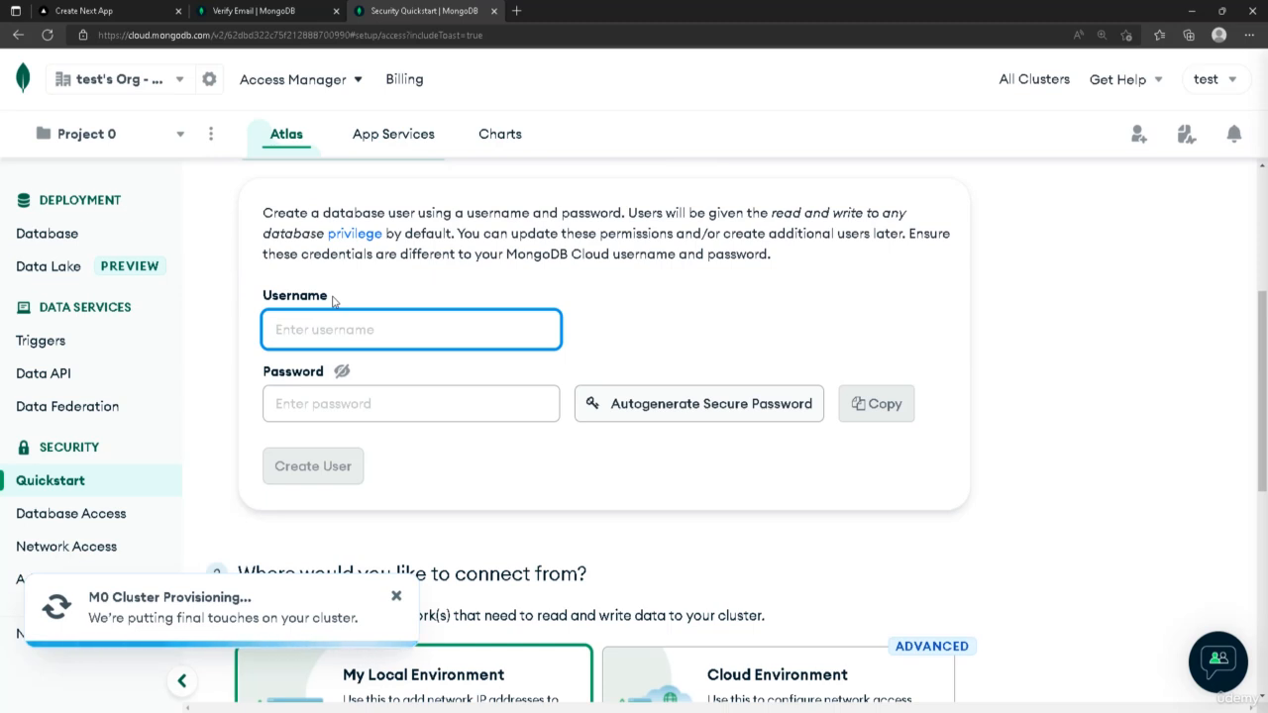
Create the database user m74jji with an autogenerated secure password, copying the password
type("m74jji")
key("Tab")
key("Tab")
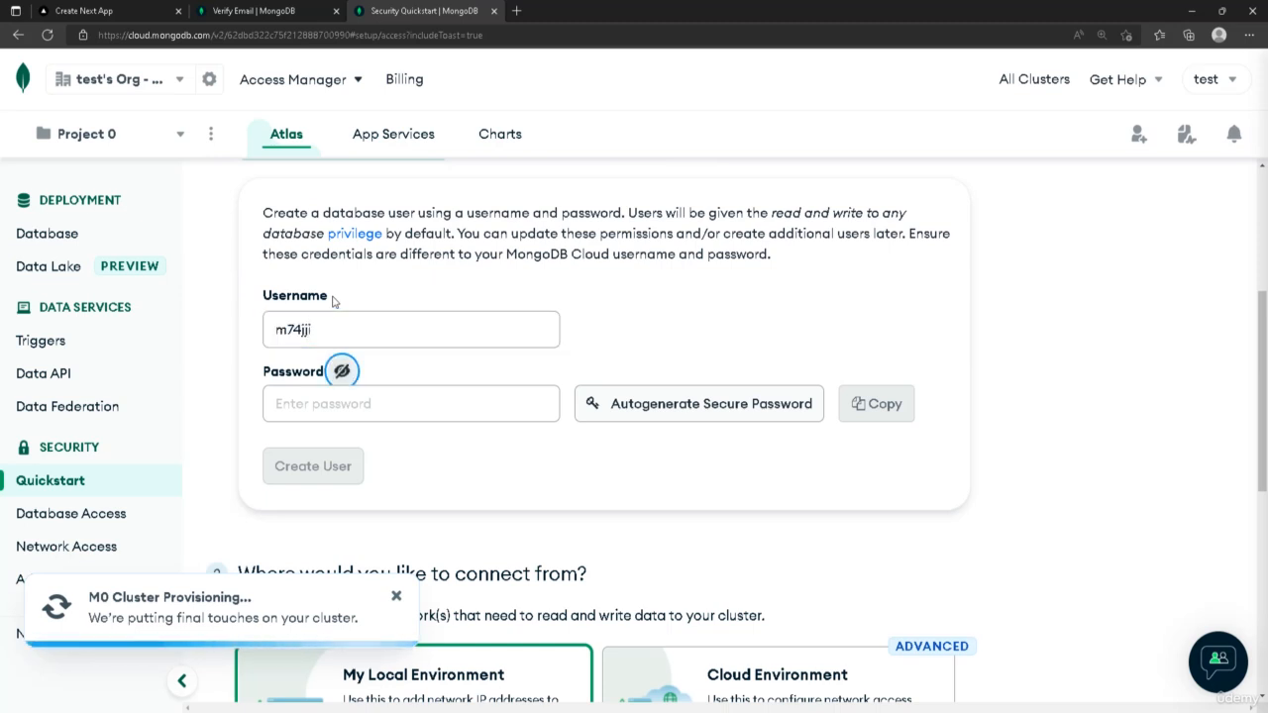
left_click(702, 401)
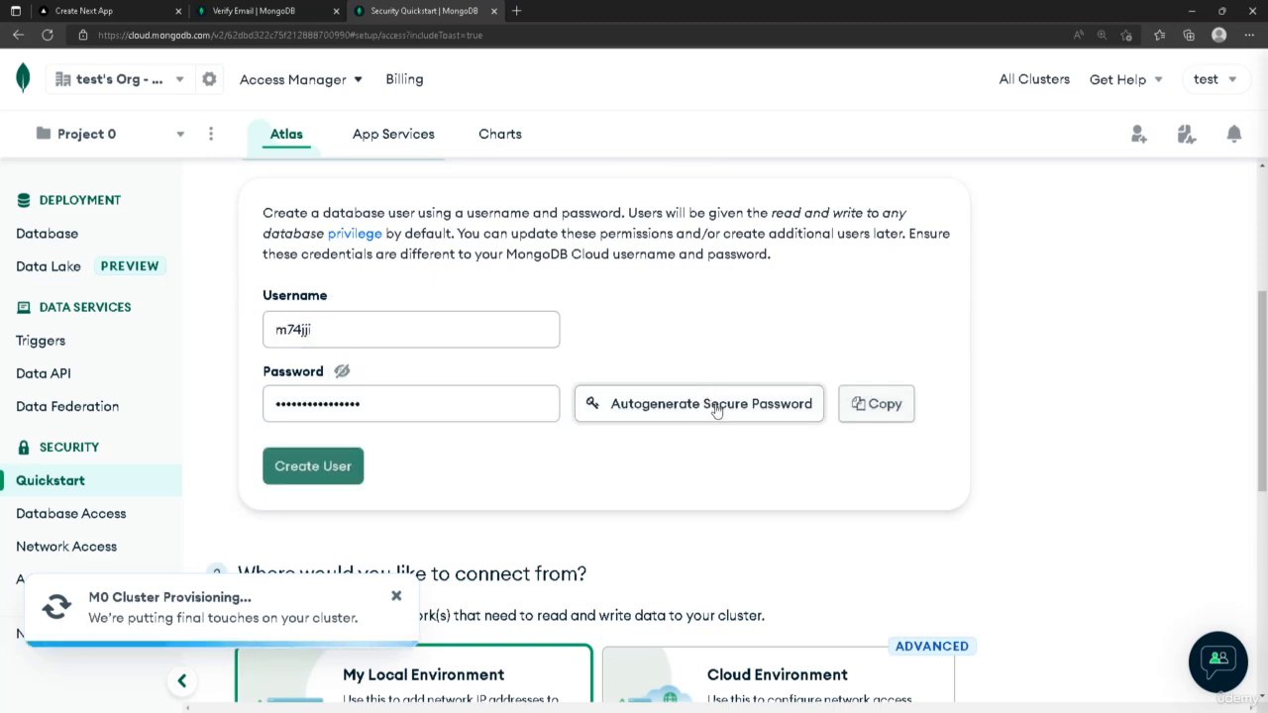
left_click(874, 408)
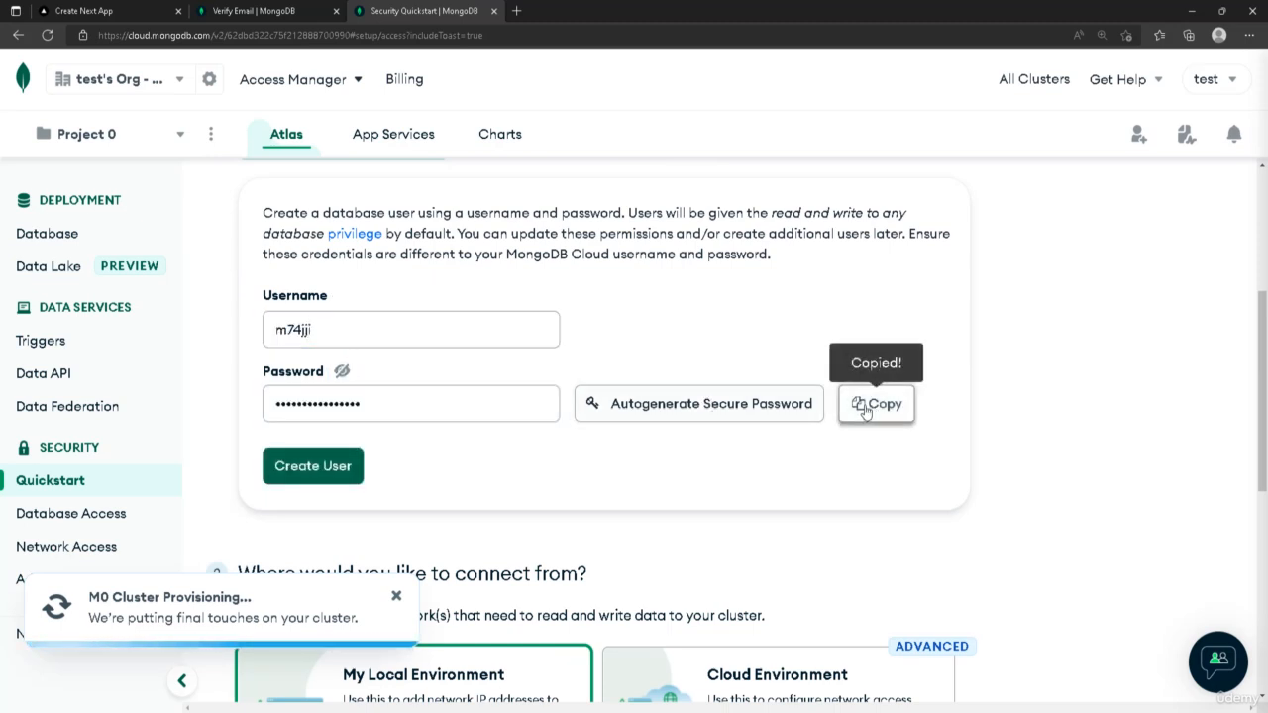
left_click(340, 465)
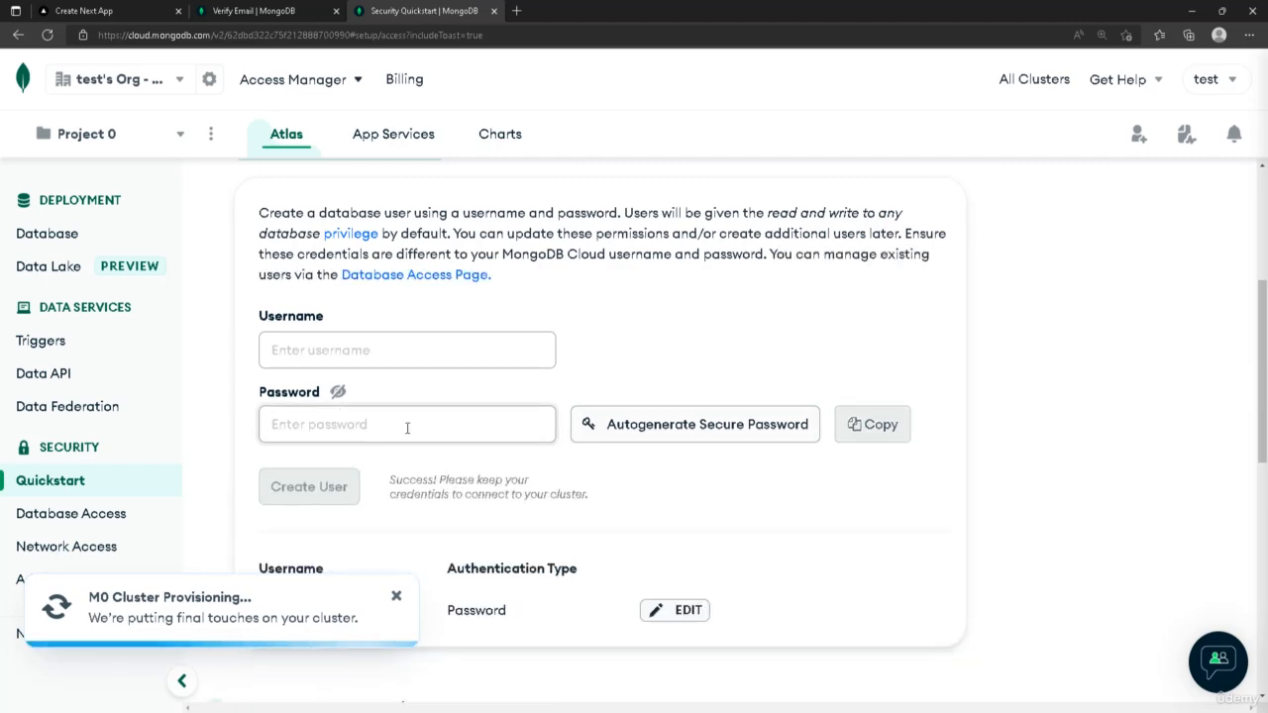
Add 0.0.0.0 as an entry in the IP access list
scroll(644, 351, "down", 3)
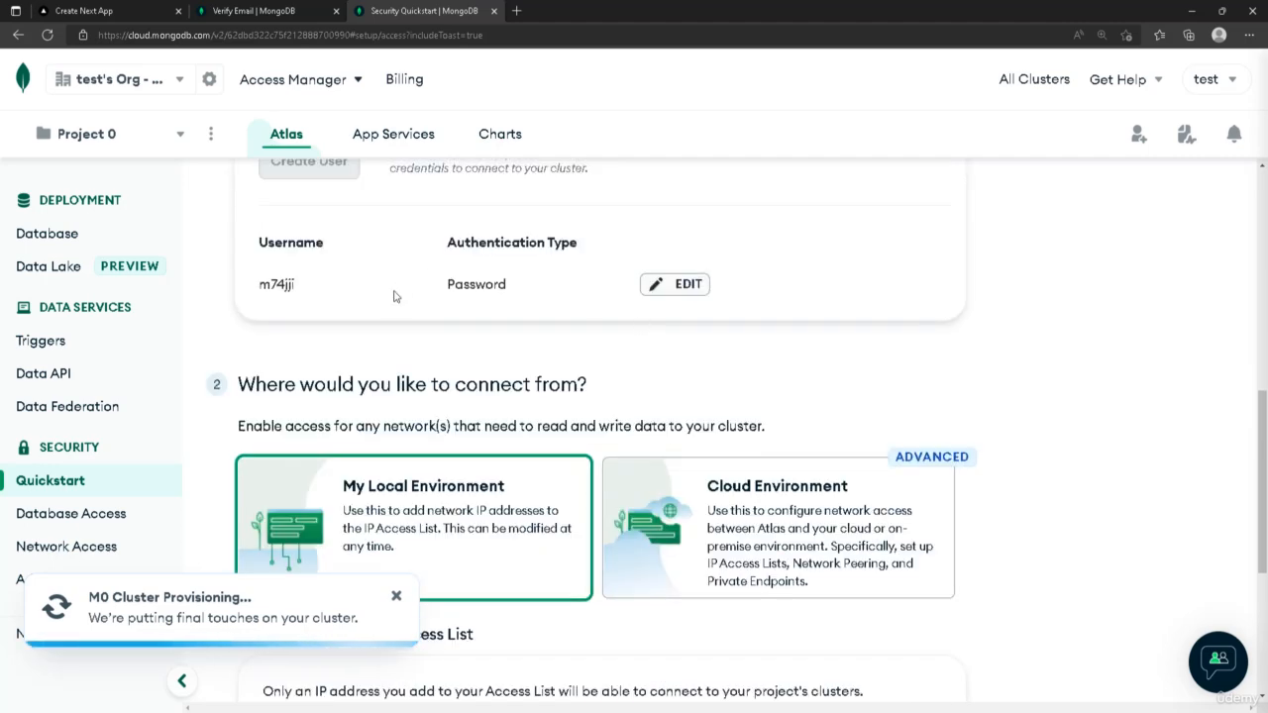
double_click(274, 284)
left_click(526, 306)
key("ctrl+plus")
scroll(609, 287, "down", 5)
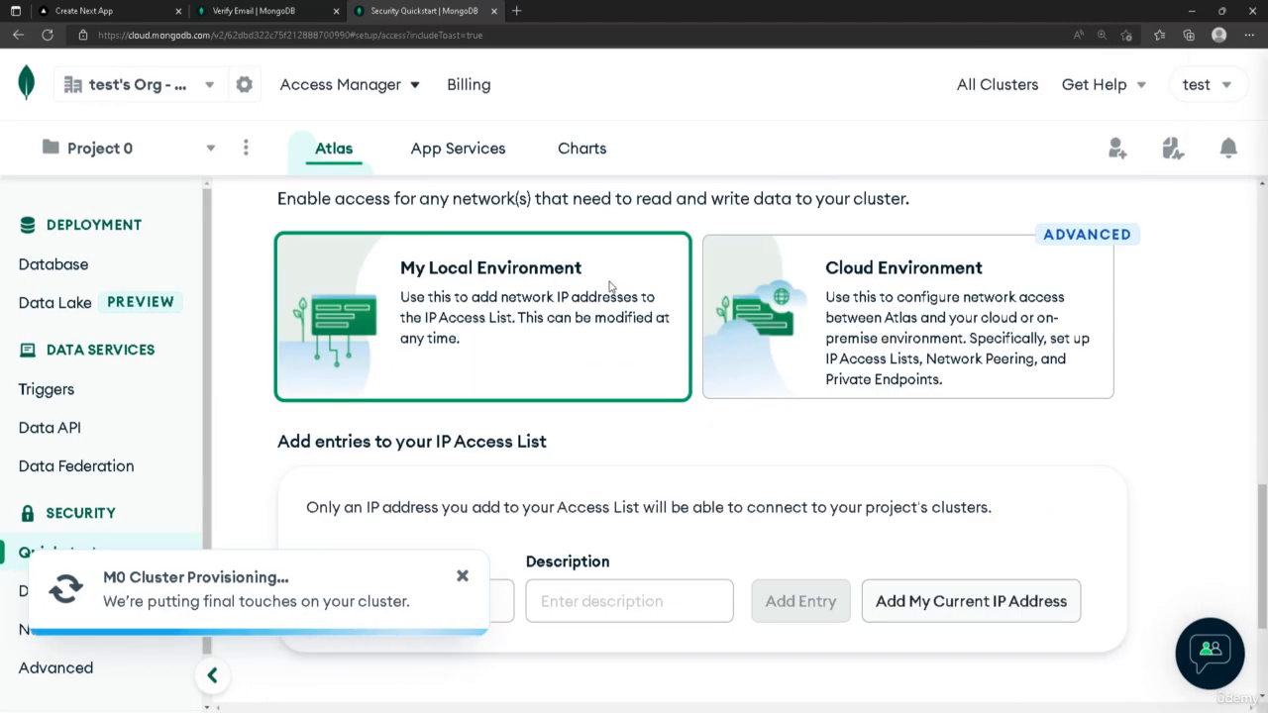
scroll(560, 313, "up", 2)
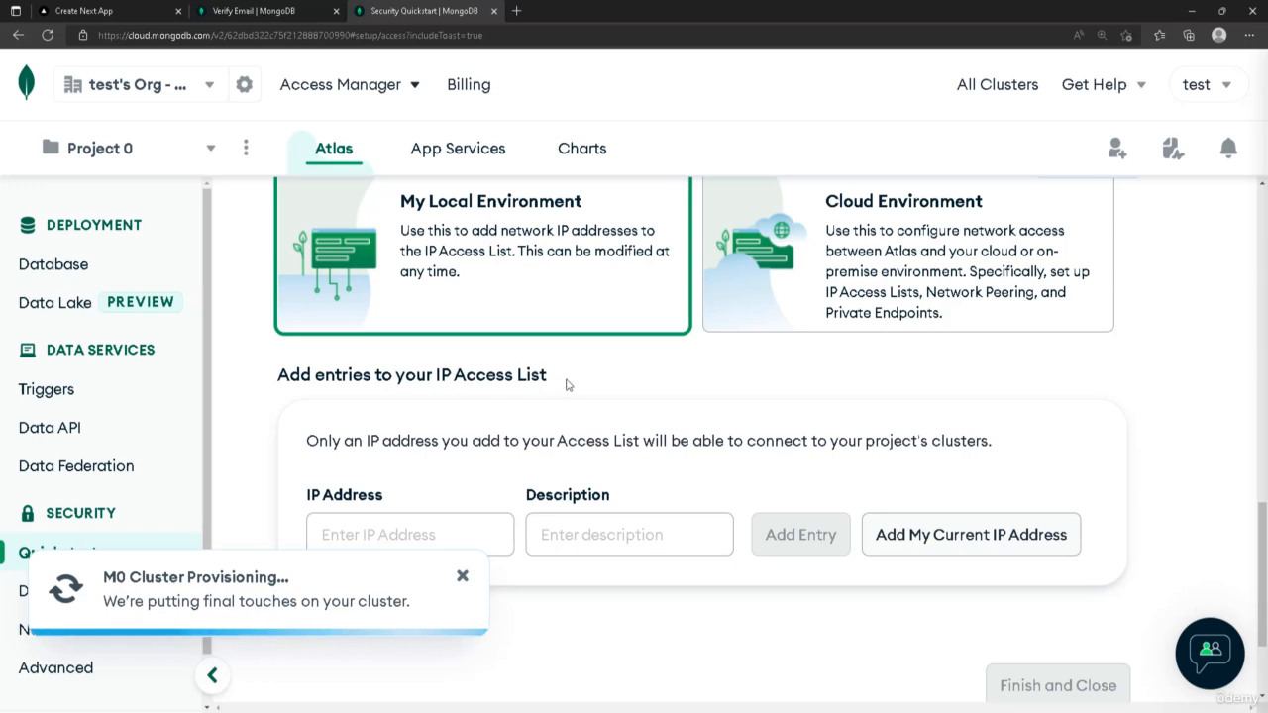
scroll(603, 369, "down", 1)
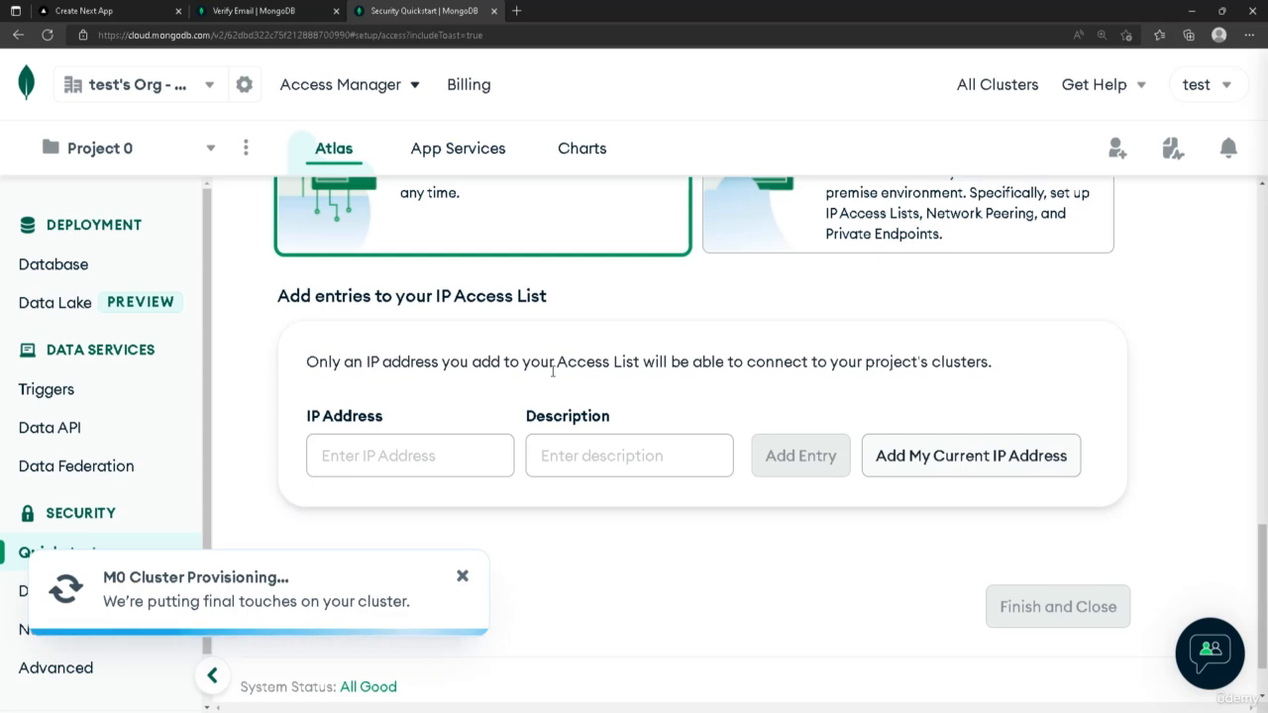
left_click(401, 455)
type("0.0.0.0")
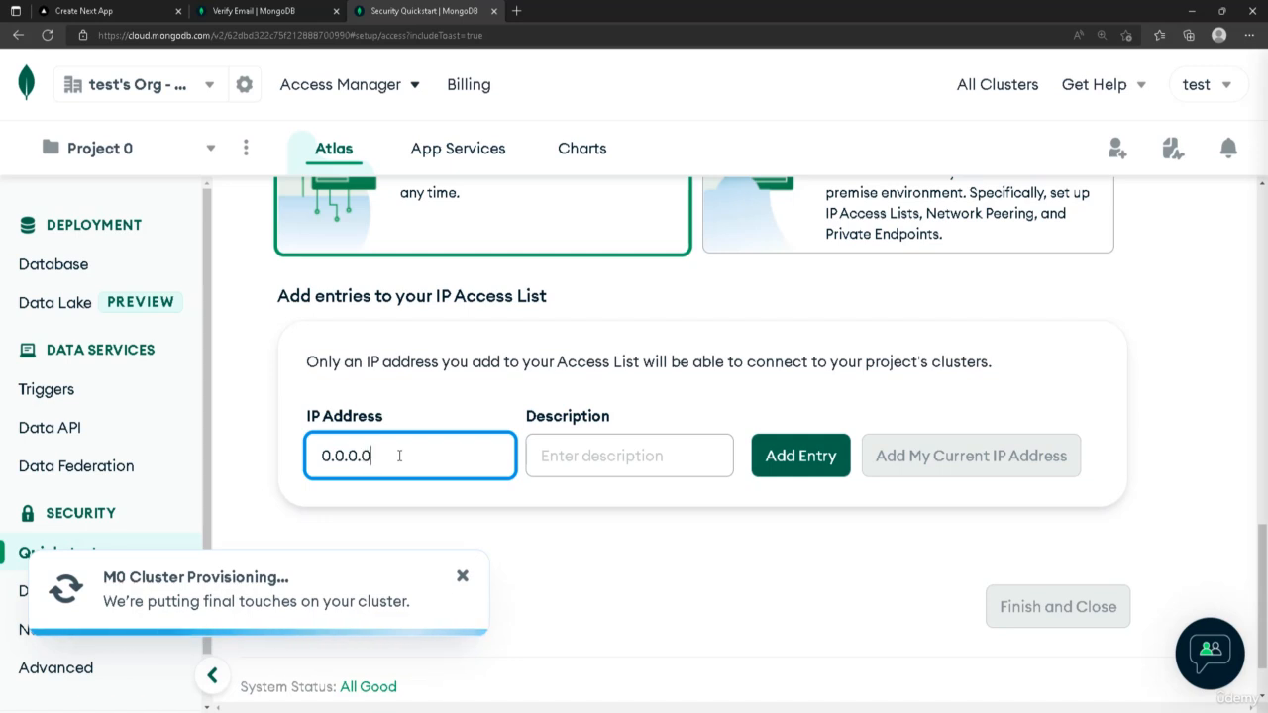
left_click(775, 471)
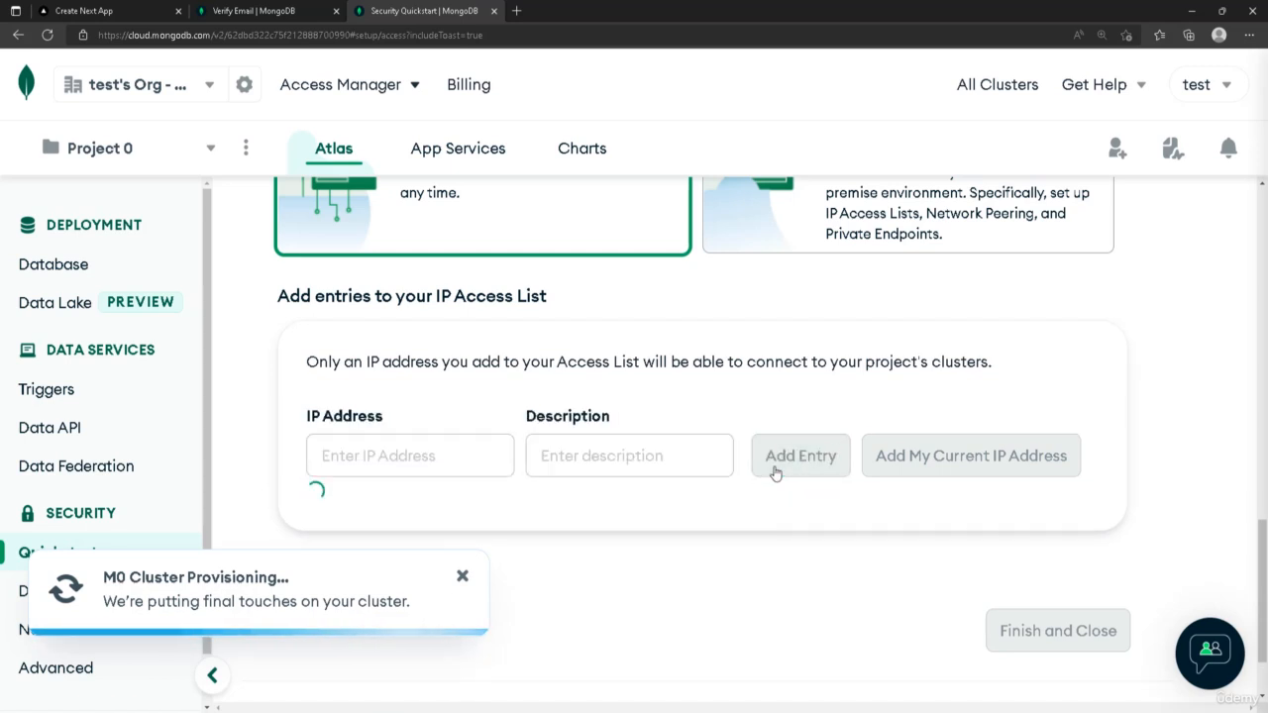
Finish and close the security quickstart, going to the database deployments
scroll(793, 419, "down", 3)
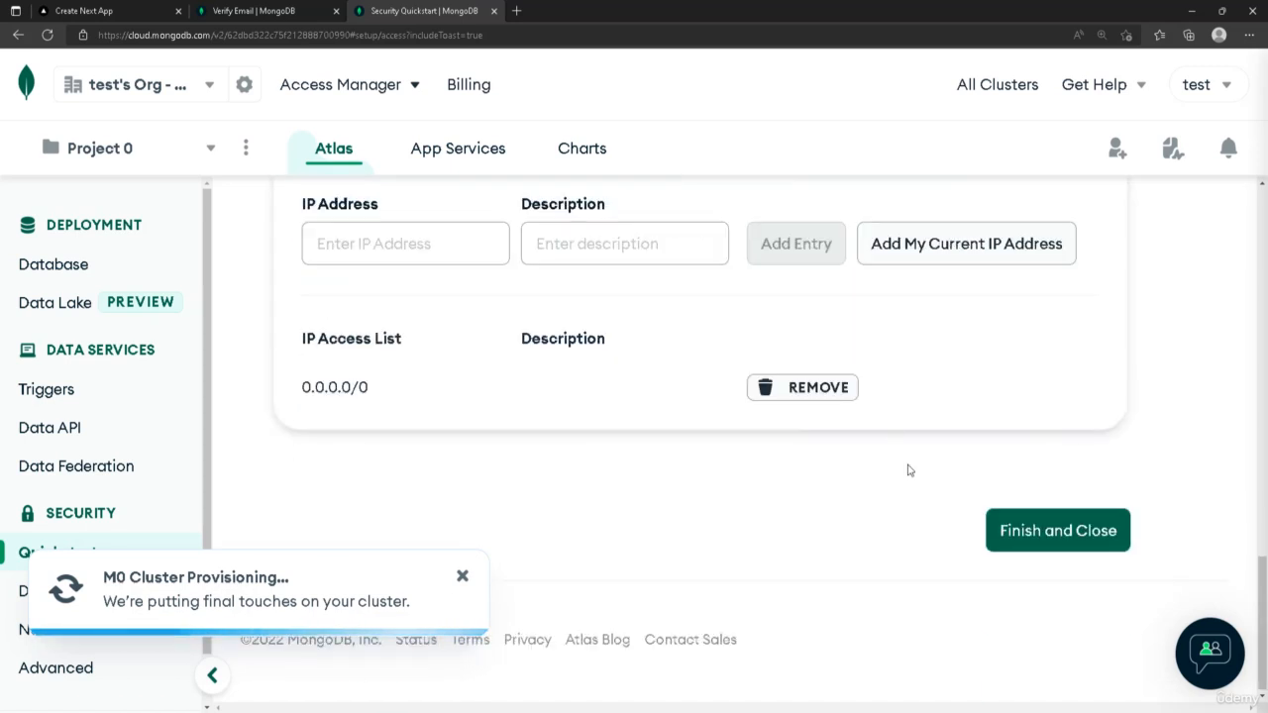
left_click(1051, 532)
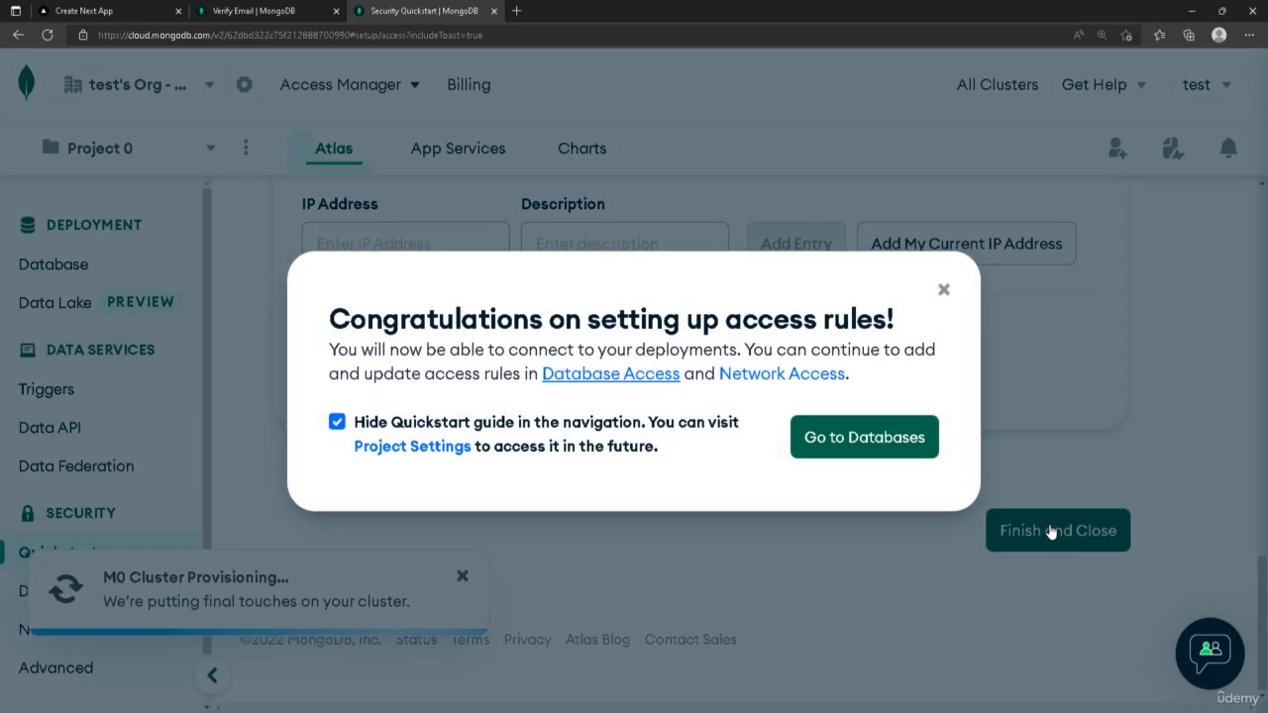
left_click(843, 442)
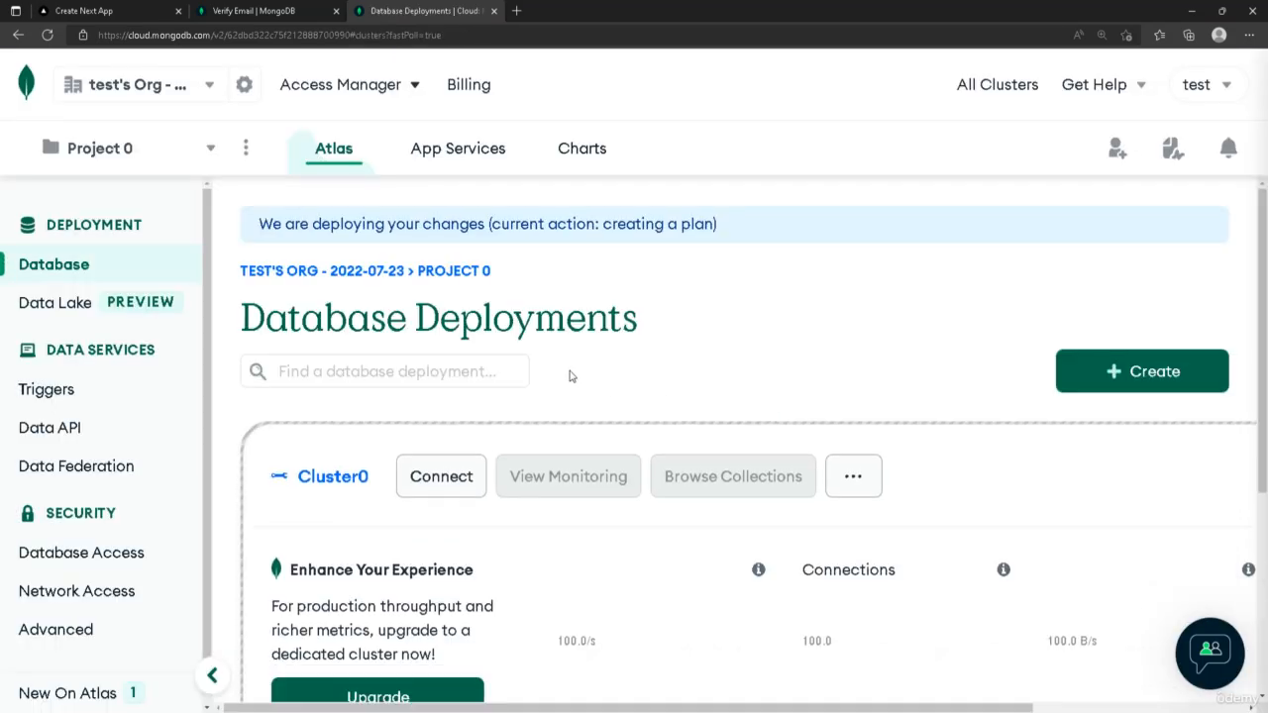
Open the collections browser for Cluster0
scroll(814, 544, "down", 1)
scroll(646, 411, "down", 1)
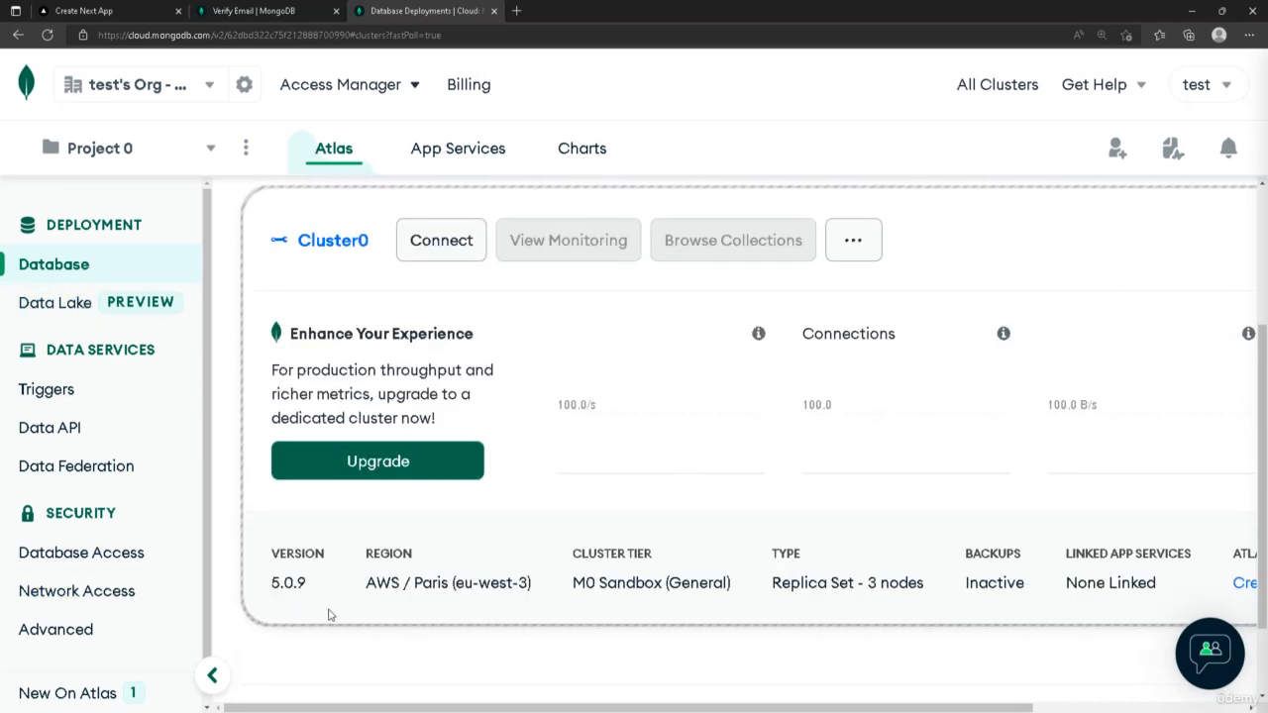
scroll(387, 233, "up", 1)
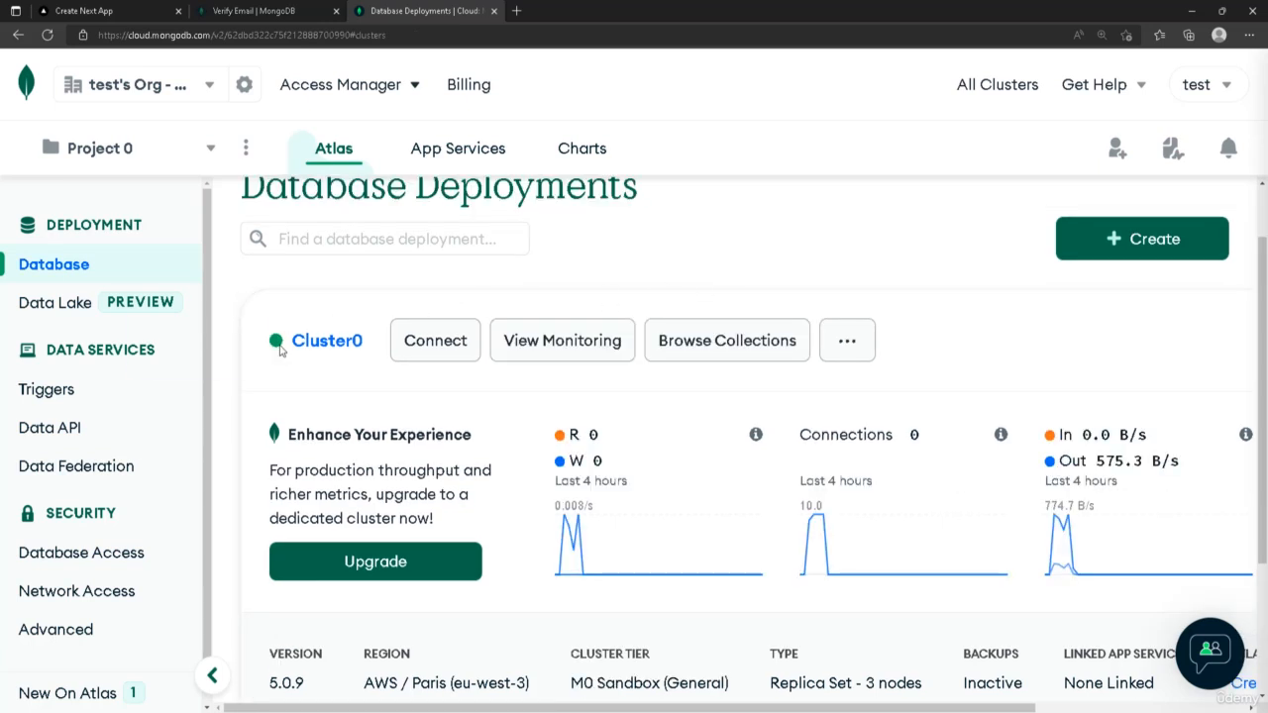
mouse_move(276, 344)
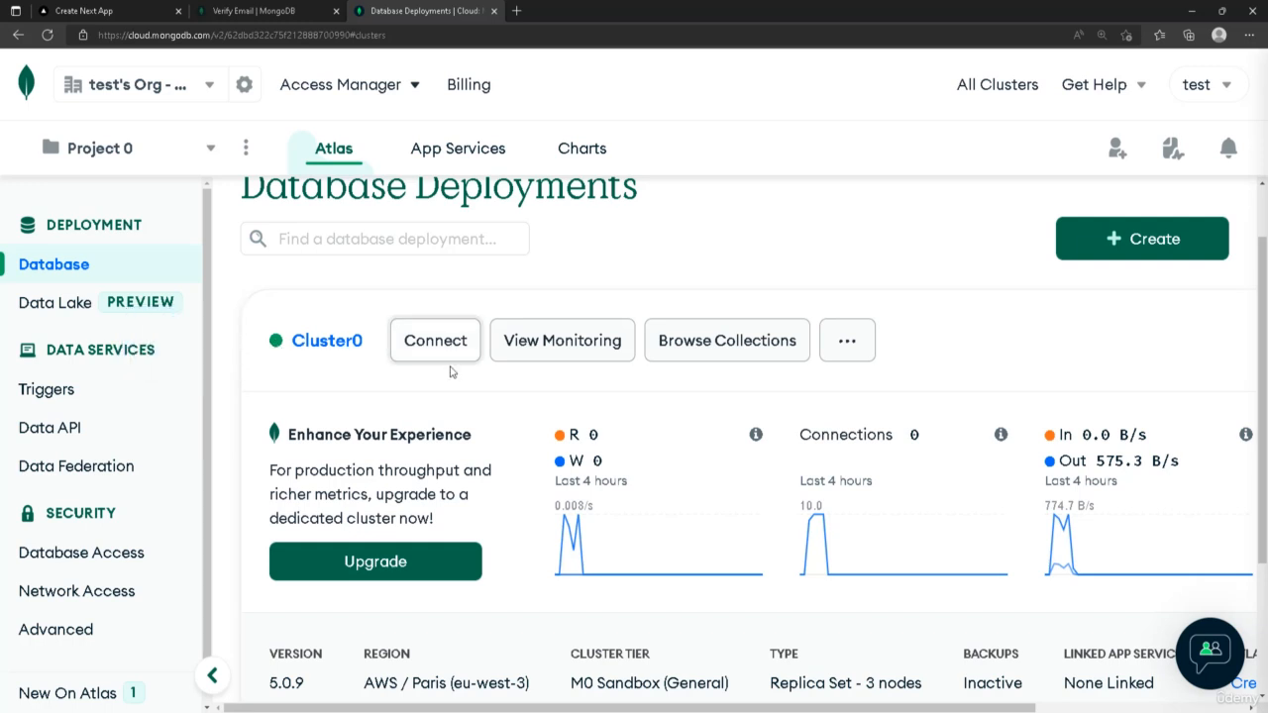
left_click(682, 354)
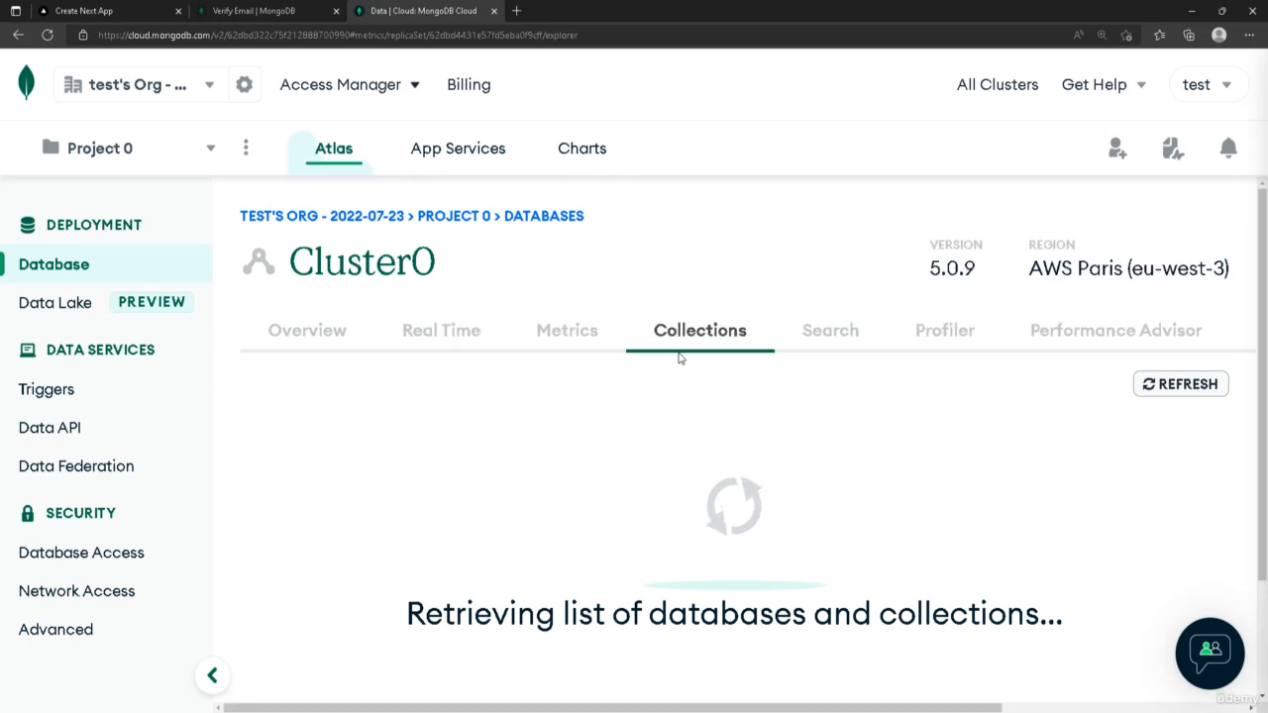
scroll(680, 357, "down", 2)
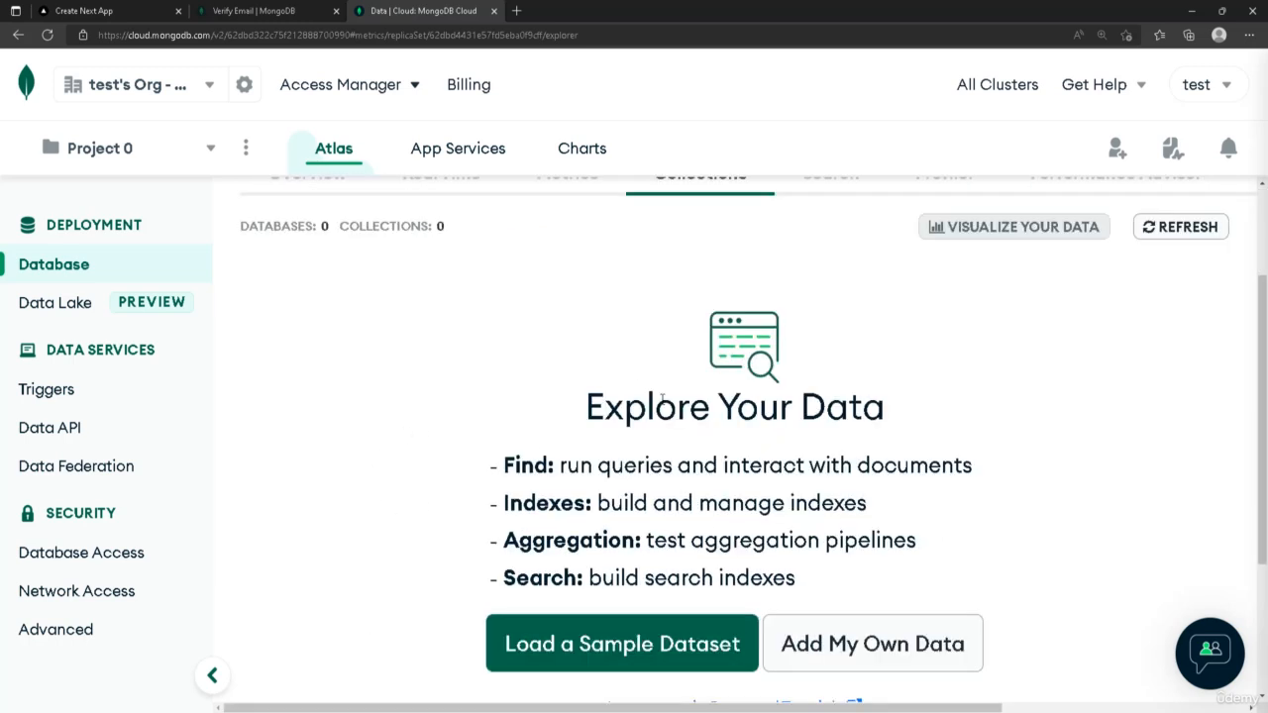
scroll(661, 398, "down", 2)
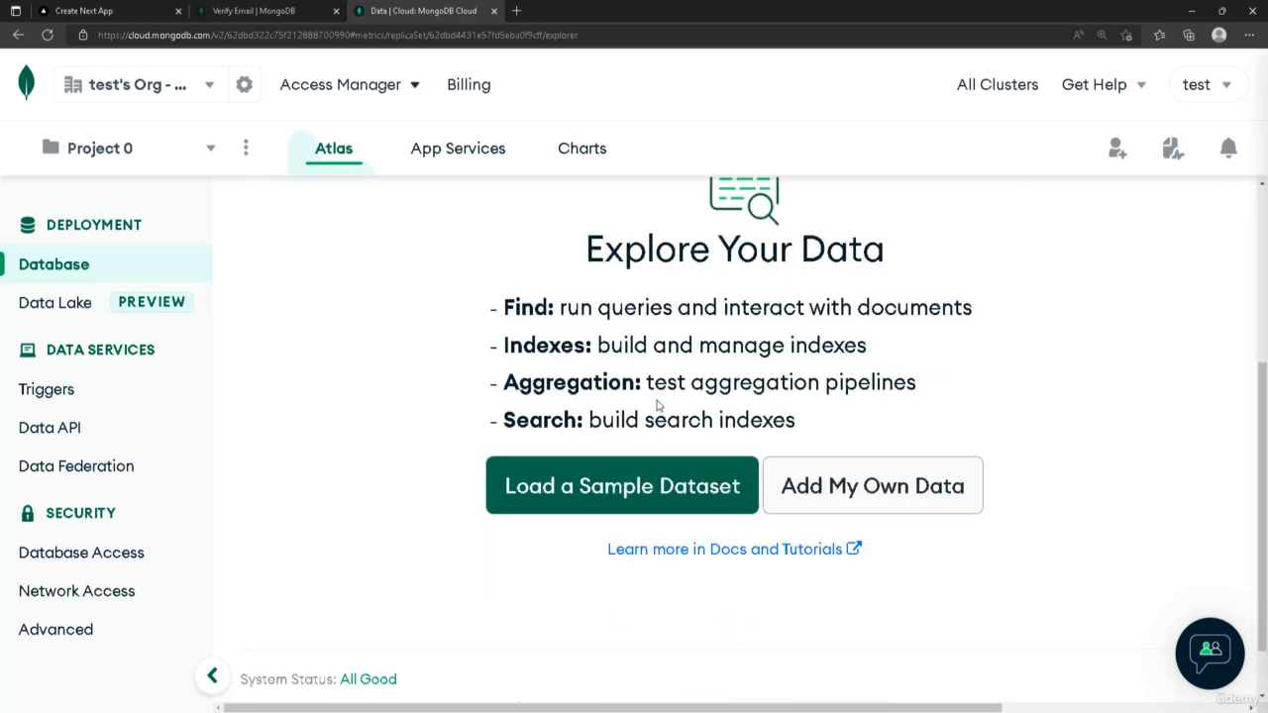
Create a database named shoppay with a collection named users
left_click(863, 495)
left_click(561, 270)
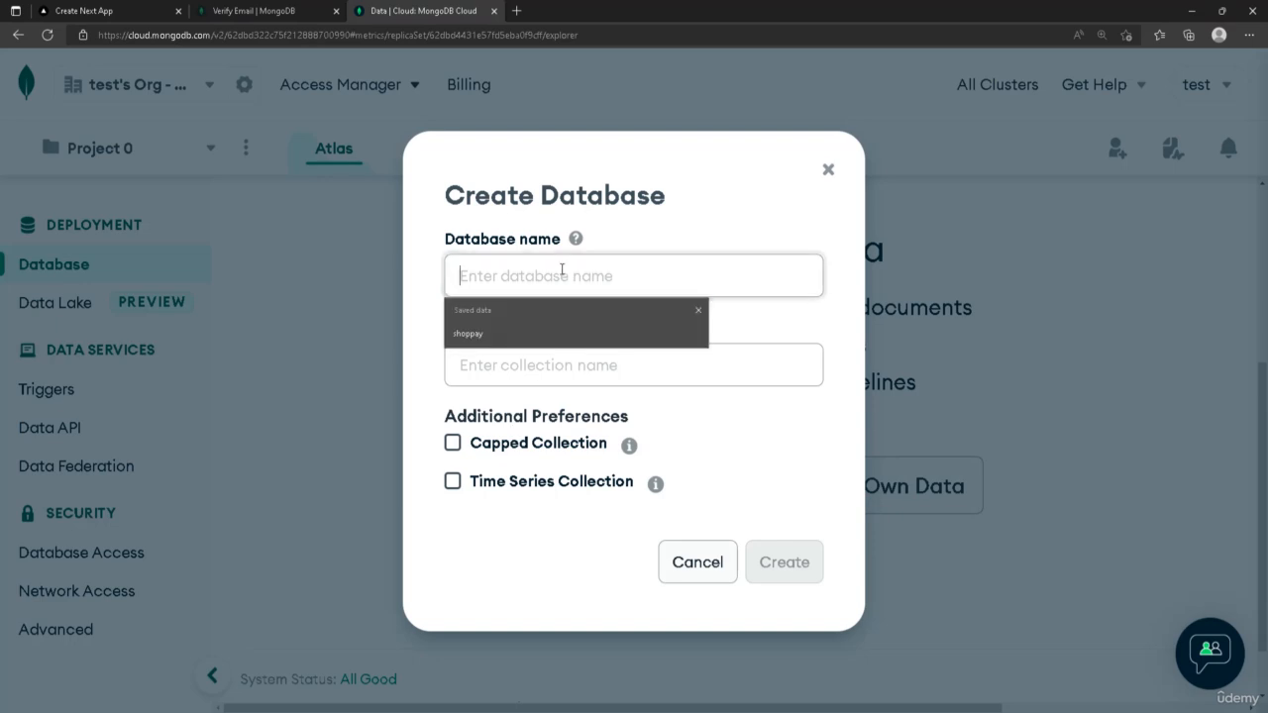
left_click(518, 337)
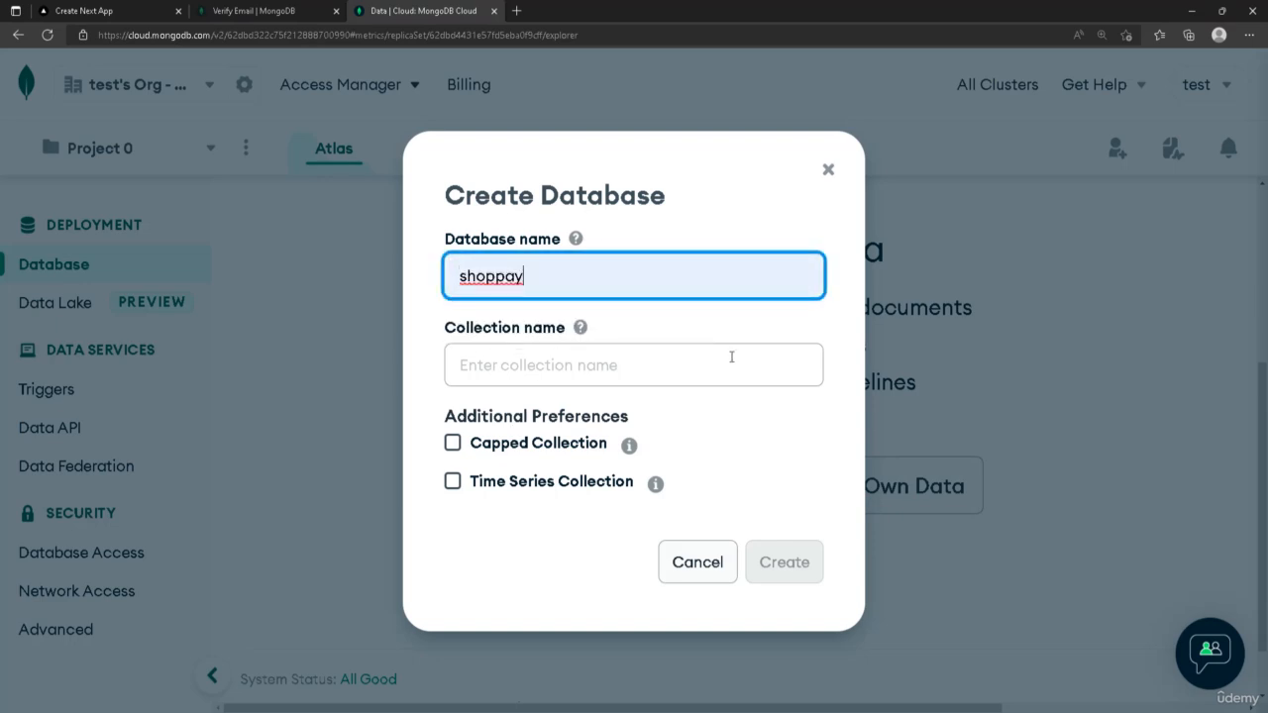
left_click(609, 372)
left_click(537, 418)
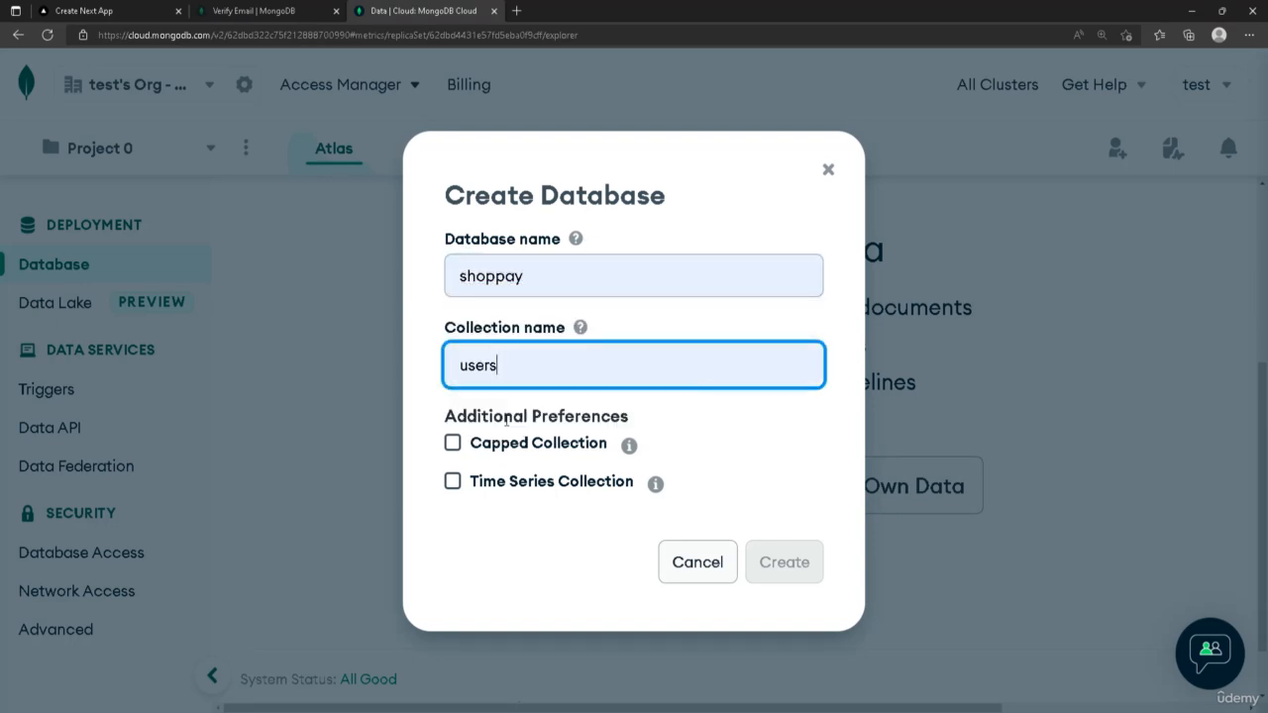
left_click(667, 317)
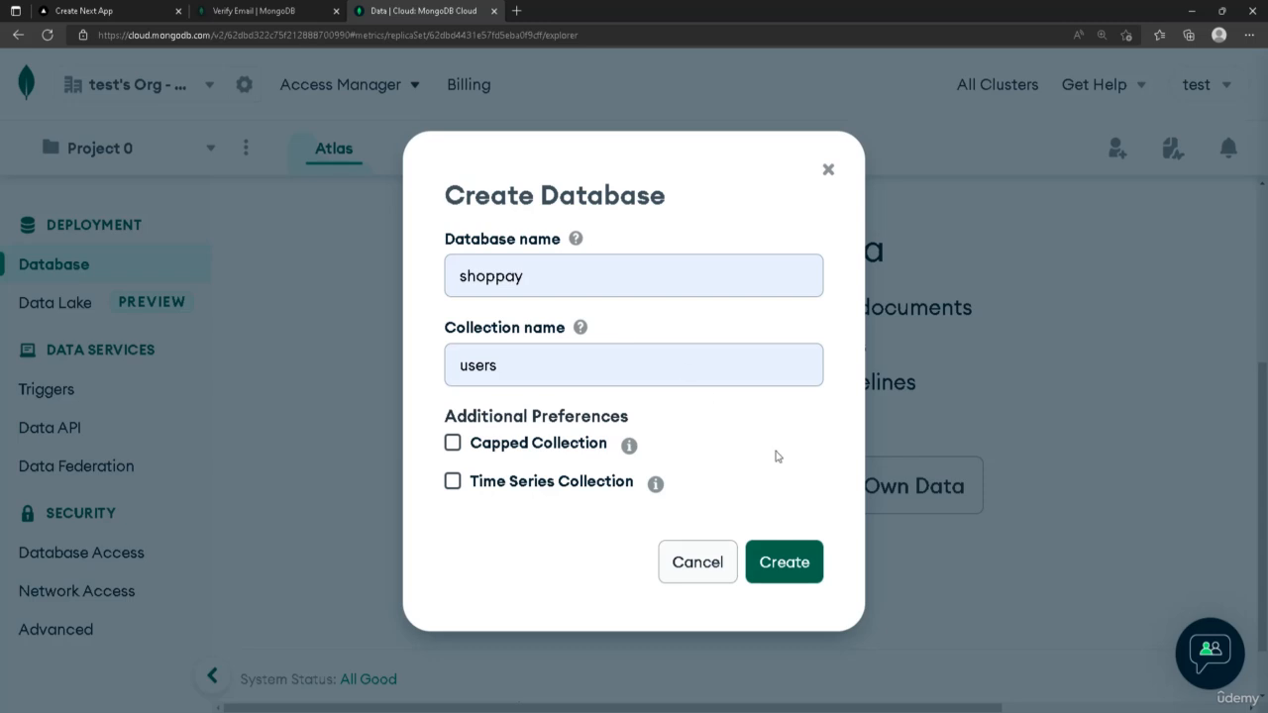
left_click(777, 575)
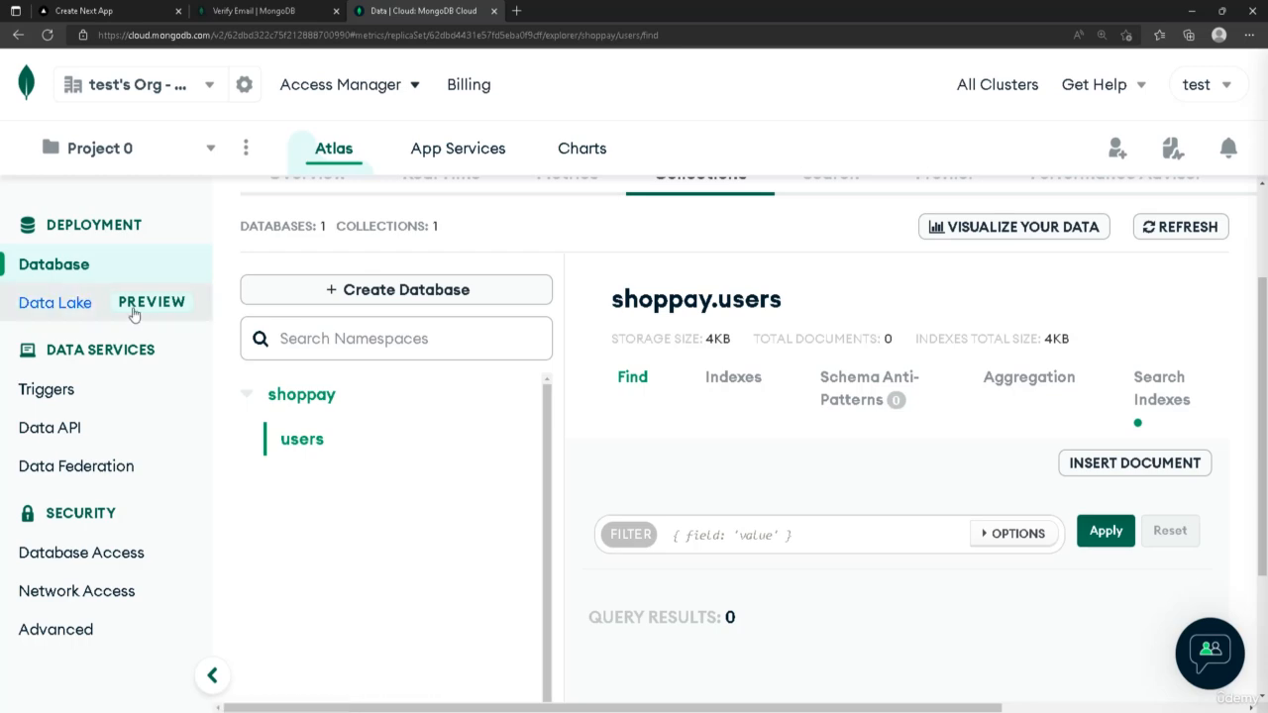
Open the Cluster0 connection dialog and choose to connect an application
left_click(67, 269)
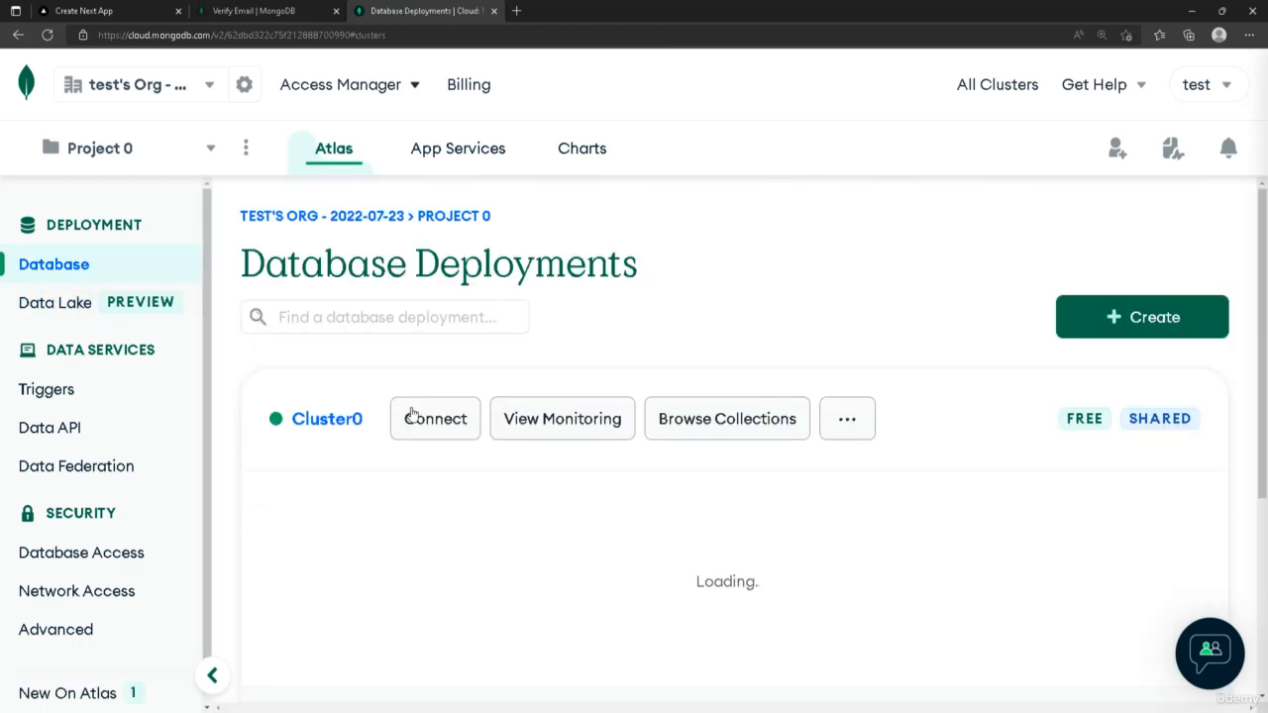
left_click(433, 428)
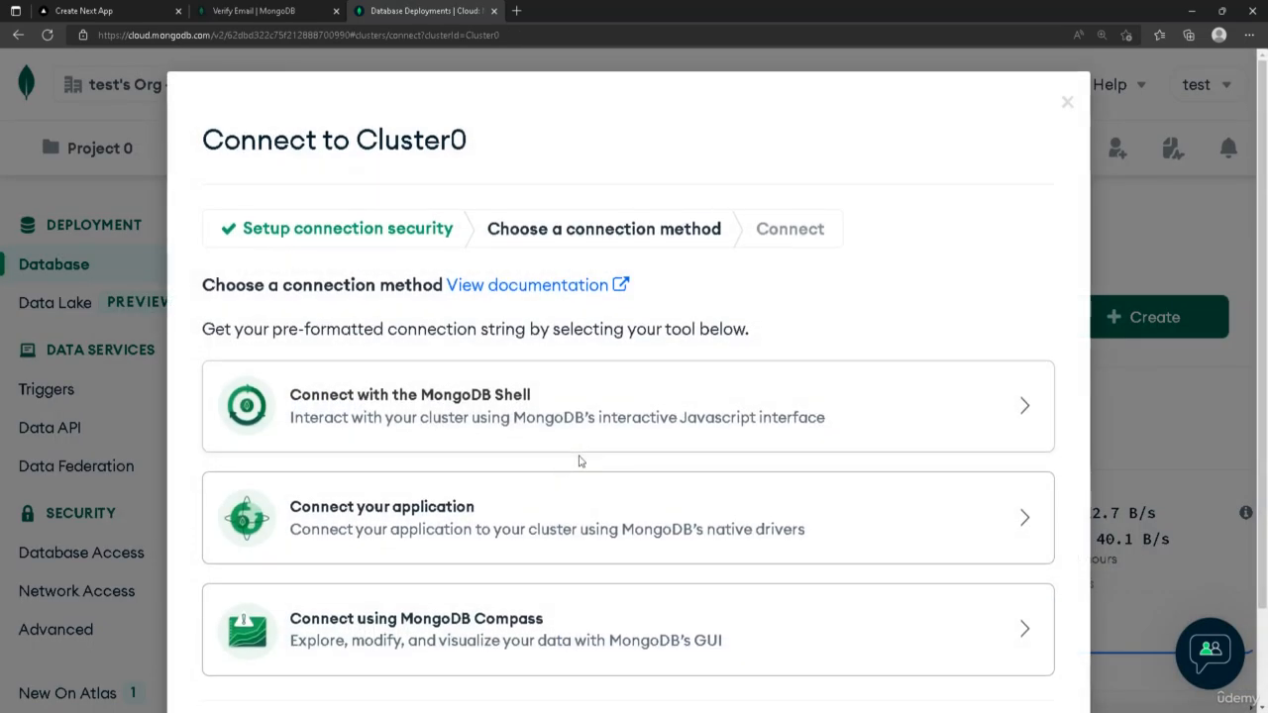
scroll(580, 458, "down", 2)
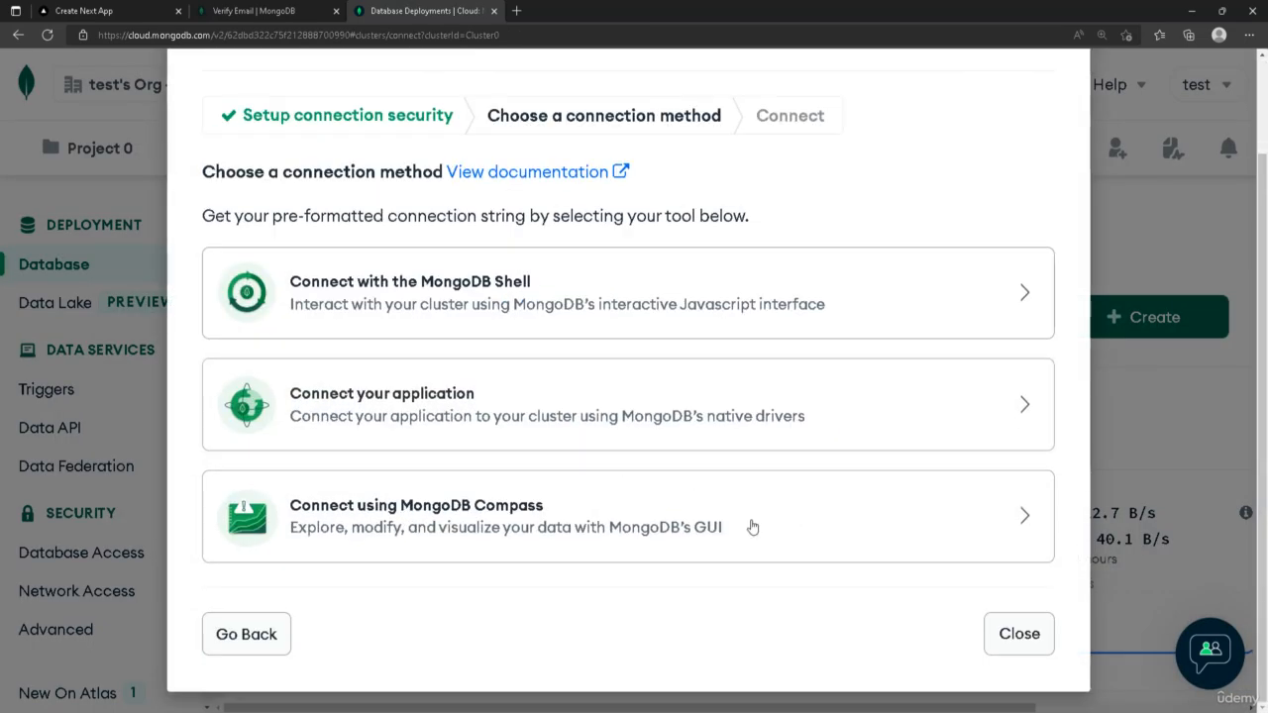
left_click(411, 391)
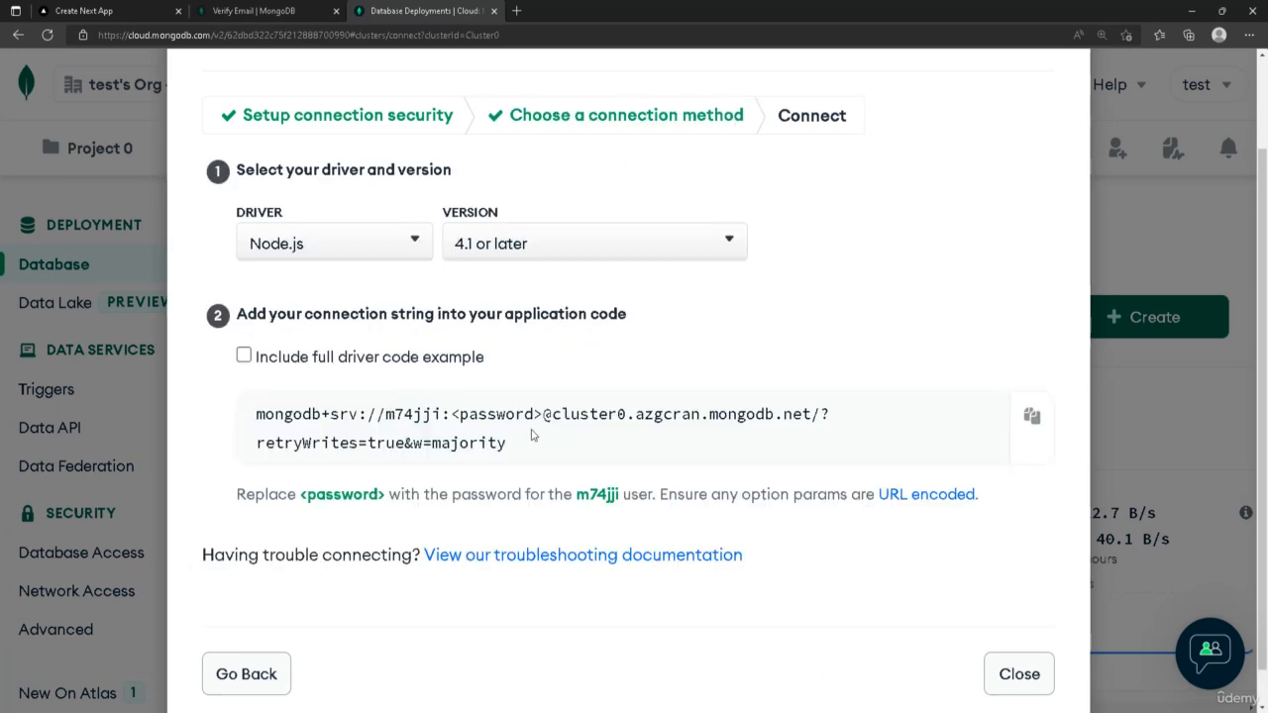
Copy the Node.js connection string for the cluster
left_click_drag(534, 440, 192, 428)
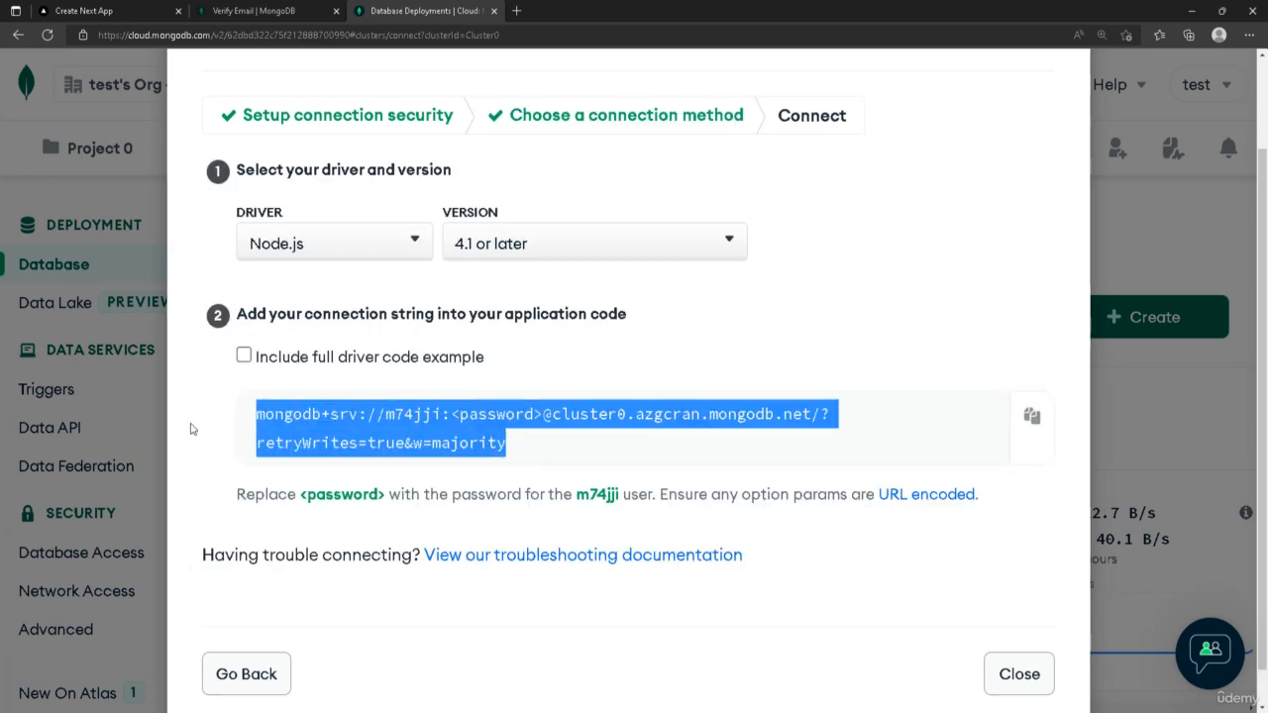
left_click(531, 444)
double_click(416, 414)
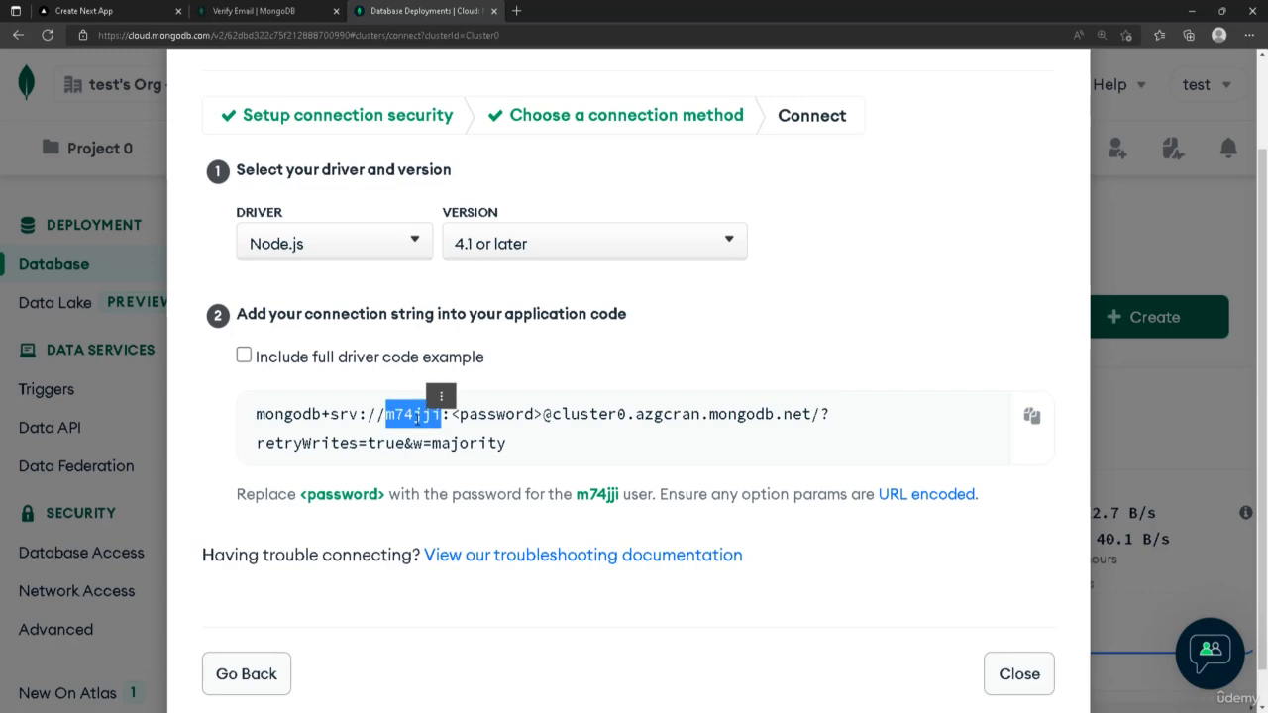
left_click(524, 430)
left_click_drag(543, 414, 454, 414)
left_click(760, 452)
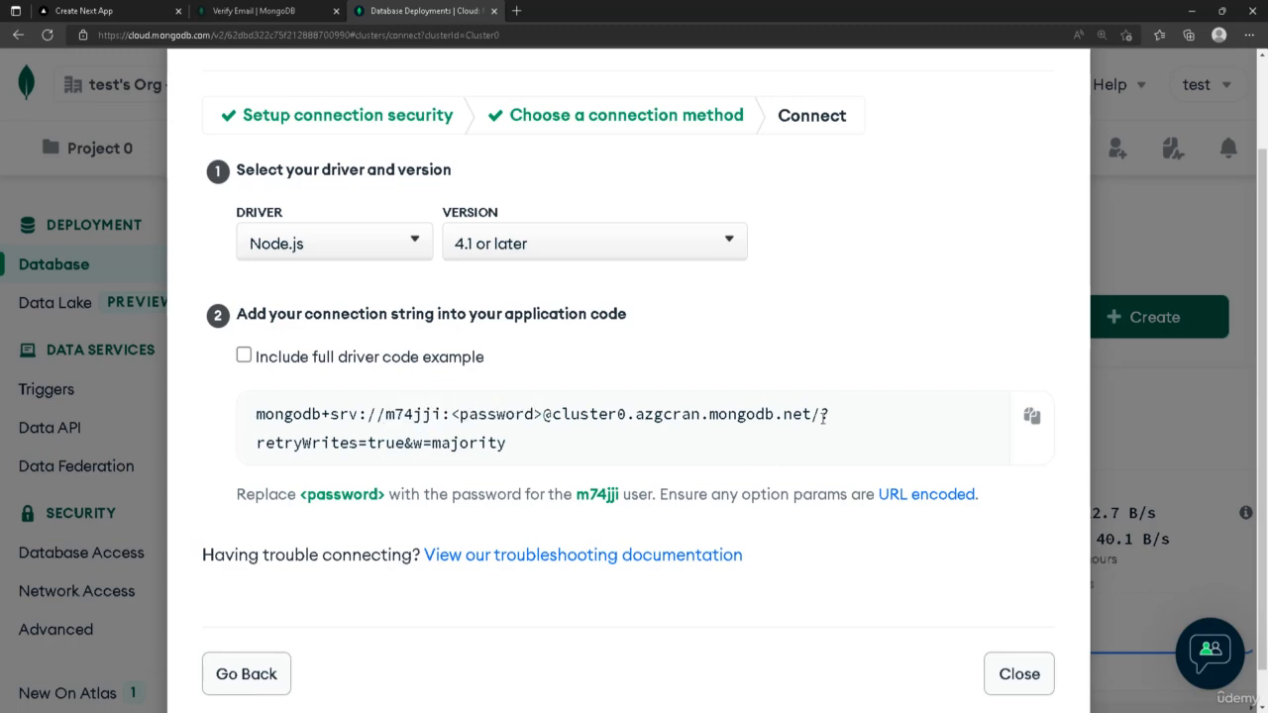
left_click_drag(822, 416, 800, 414)
left_click_drag(546, 447, 256, 414)
key("ctrl+c")
right_click(310, 419)
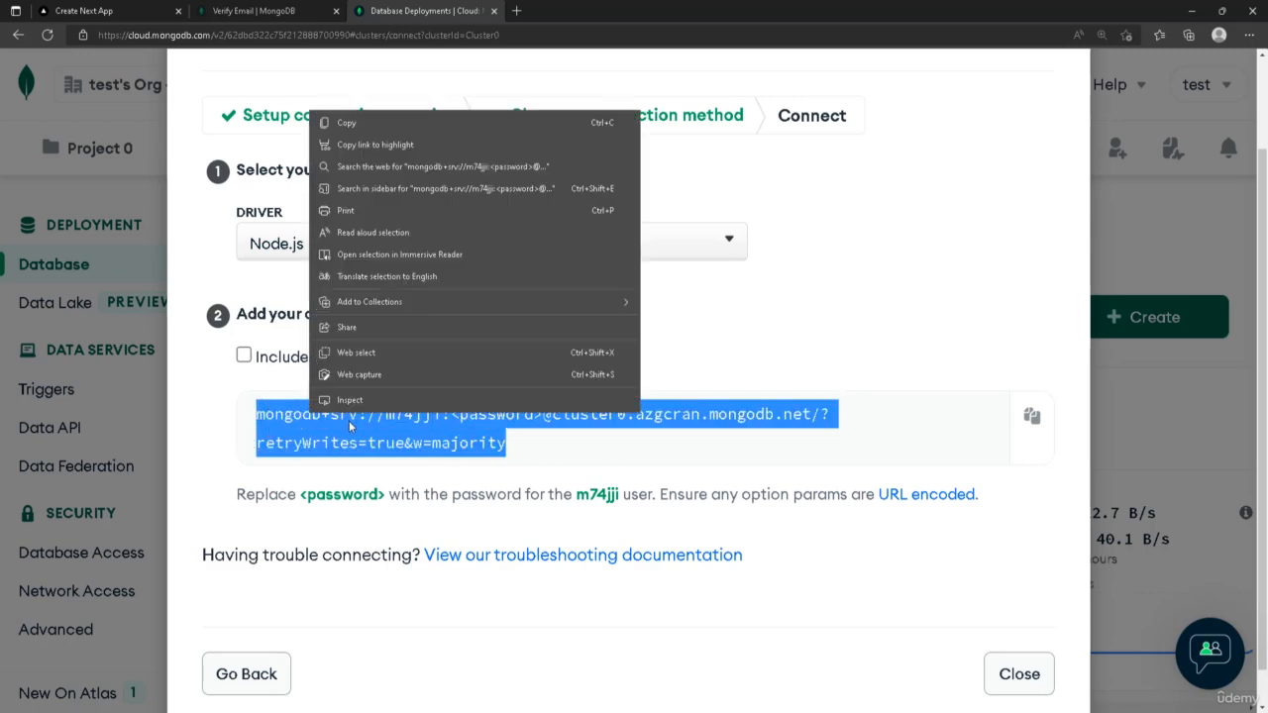
left_click(355, 128)
Switch to Visual Studio Code and create a new .env file in the shoppay project root
left_click(211, 711)
left_click(187, 626)
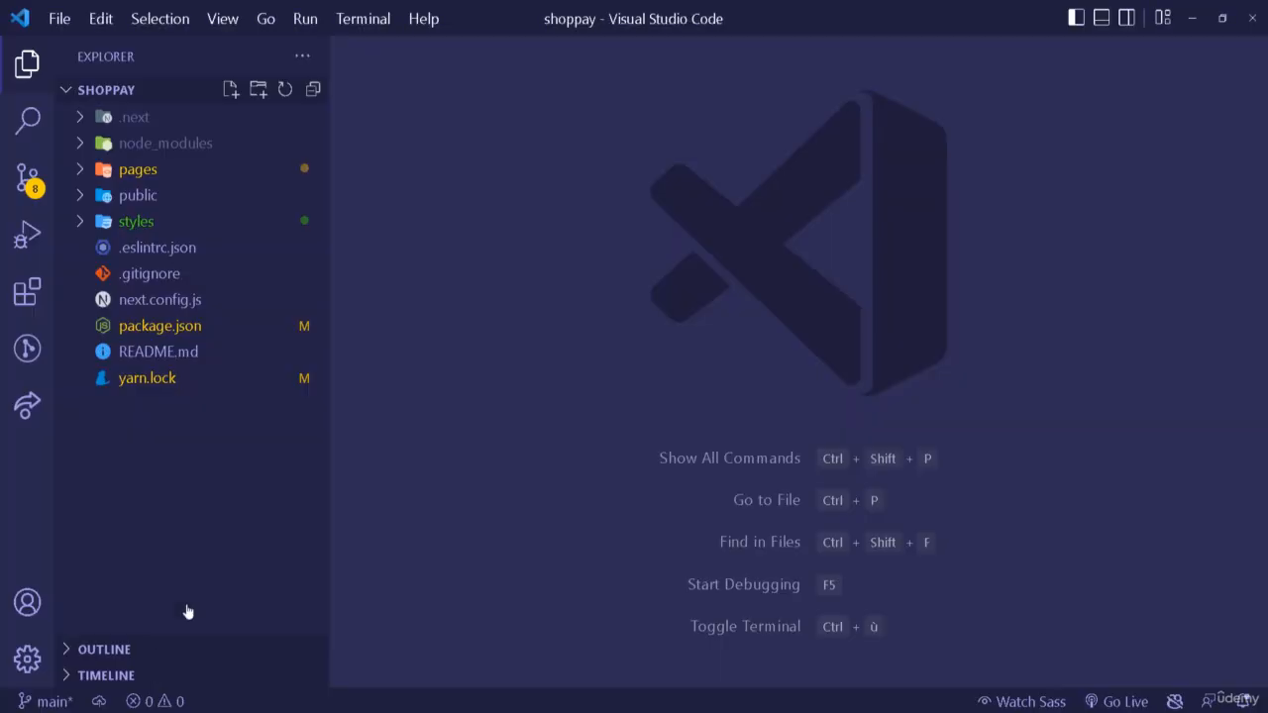
left_click(228, 93)
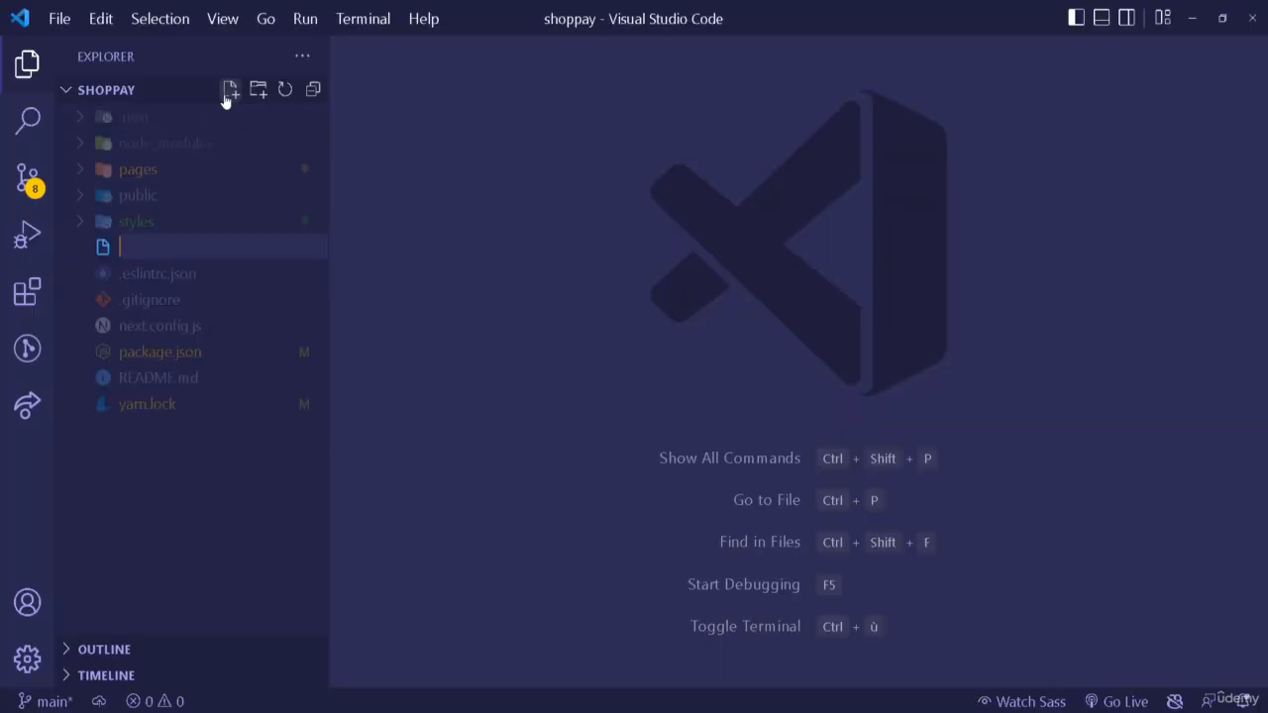
type(".env")
key("Return")
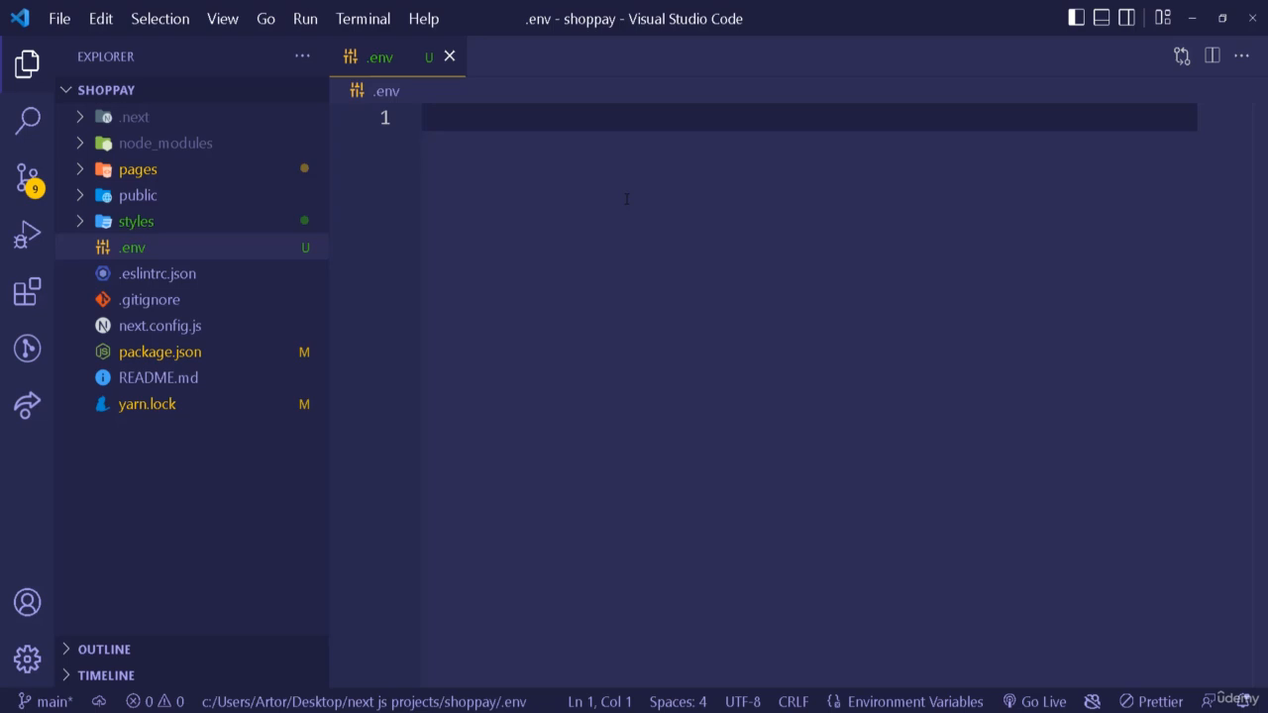
Add a MONGODB_URL variable set to the pasted Atlas connection string in .env and save the file
type("MONGODB")
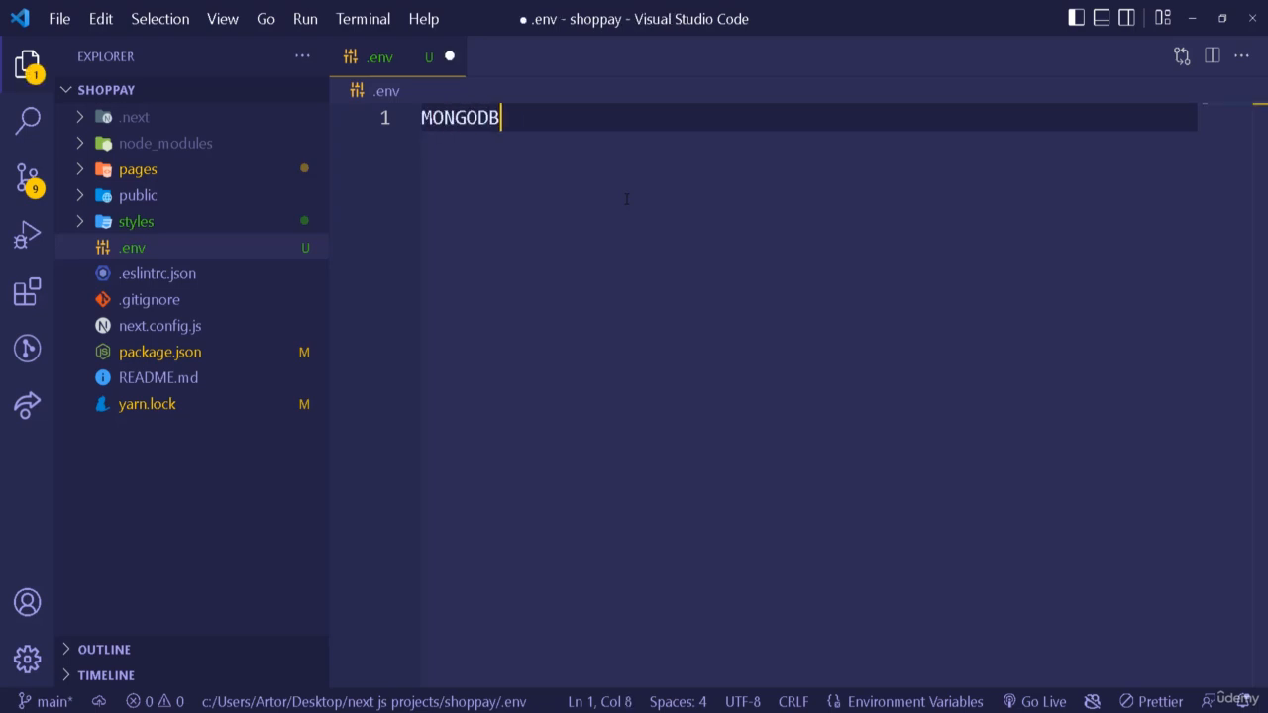
type("_URL=")
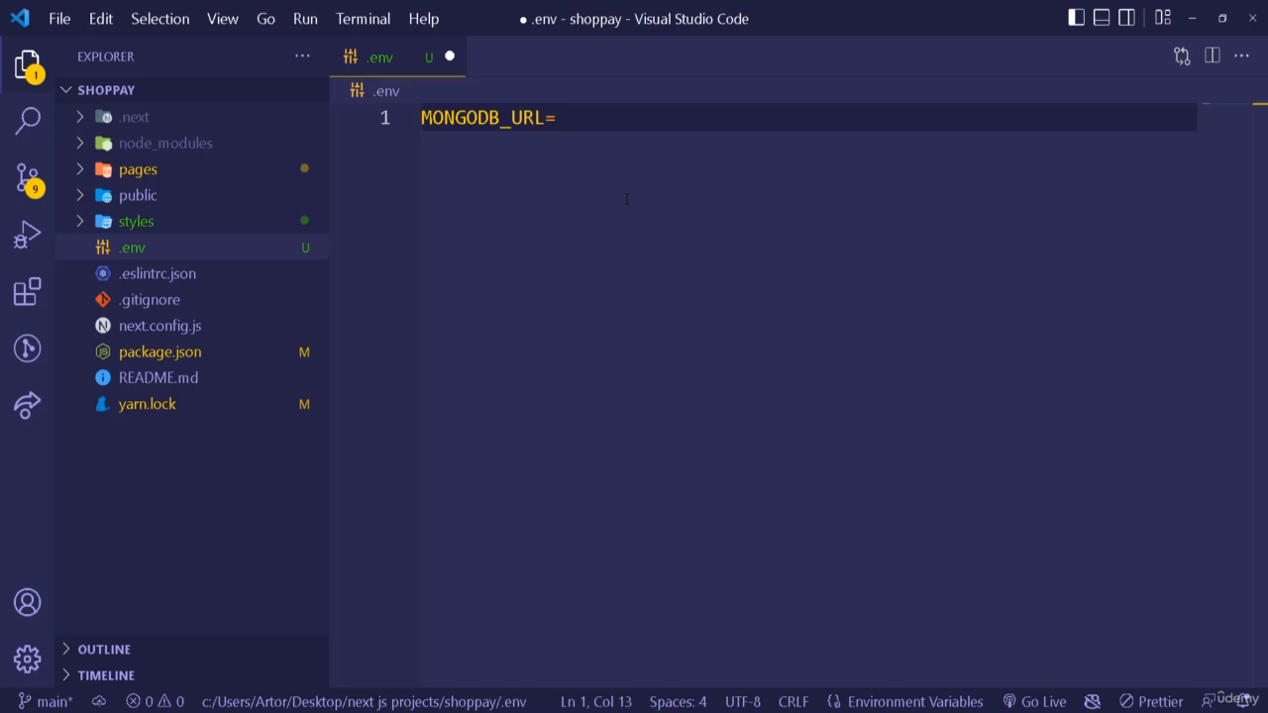
key("ctrl+v")
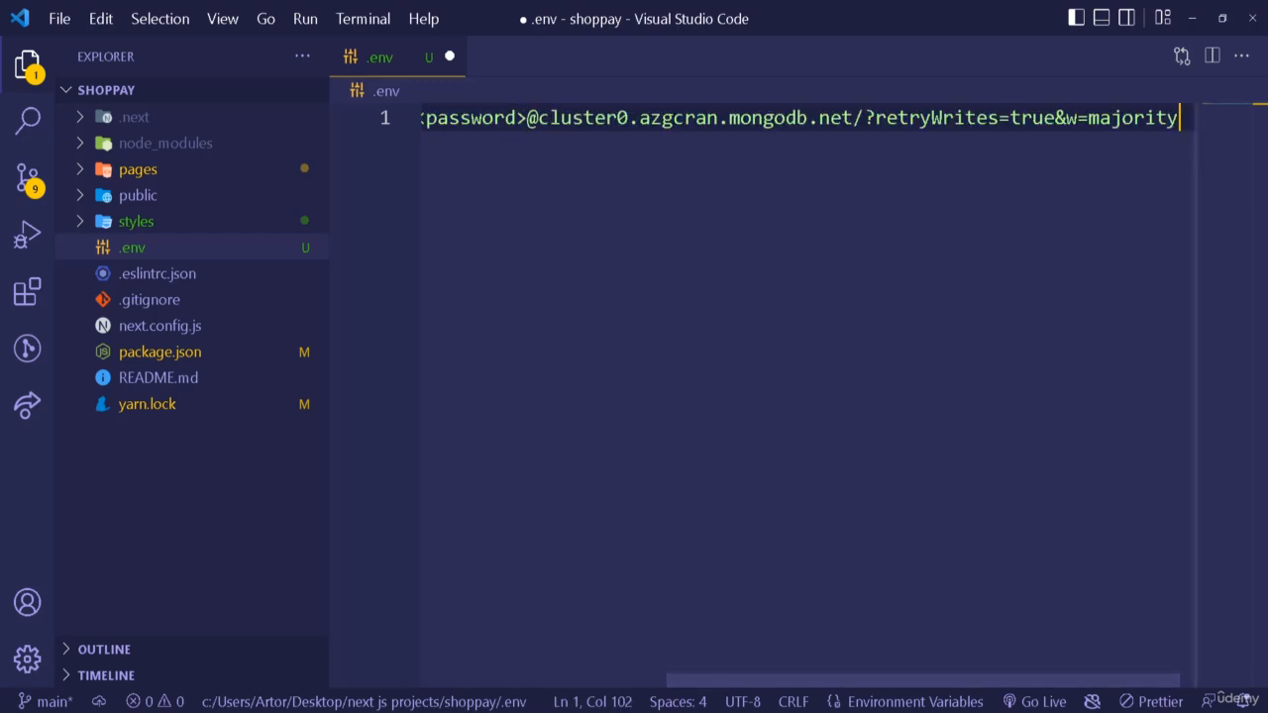
left_click(30, 63)
left_click_drag(454, 119, 471, 203)
key("ctrl+s")
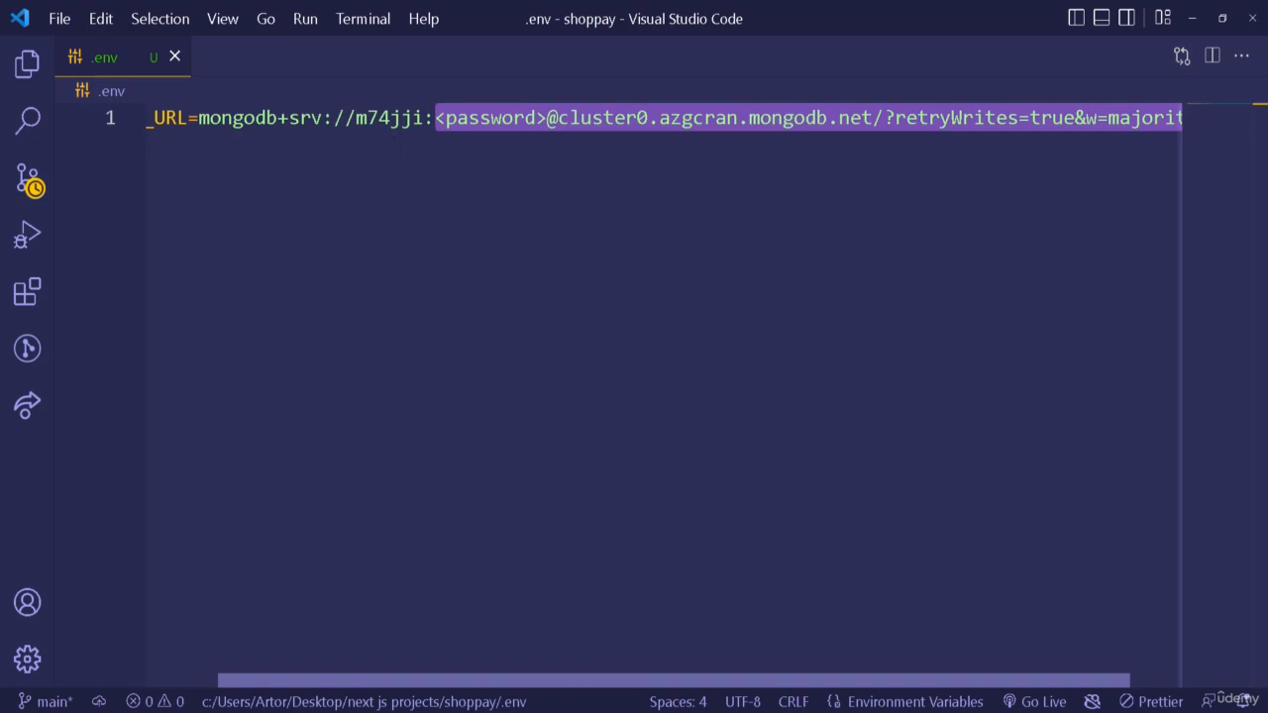
Insert the database name shoppay after the cluster host in the connection string
left_click(517, 117)
left_click_drag(547, 117, 445, 118)
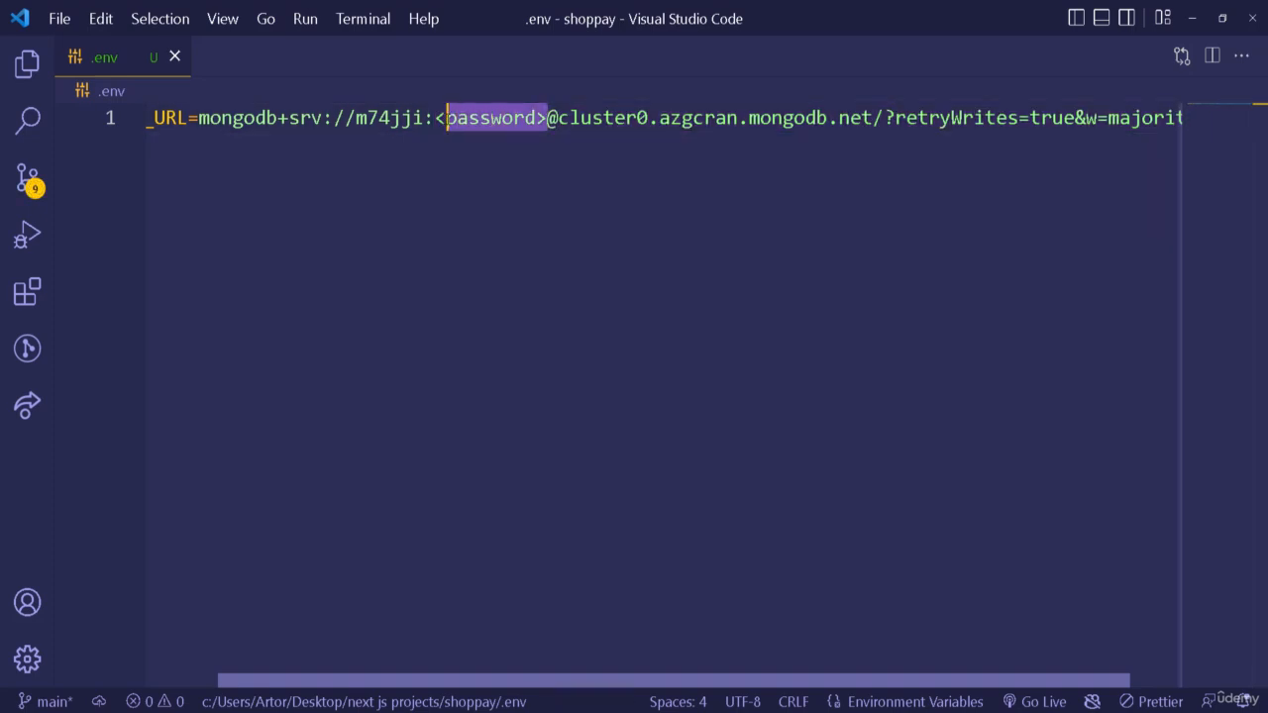
left_click(884, 117)
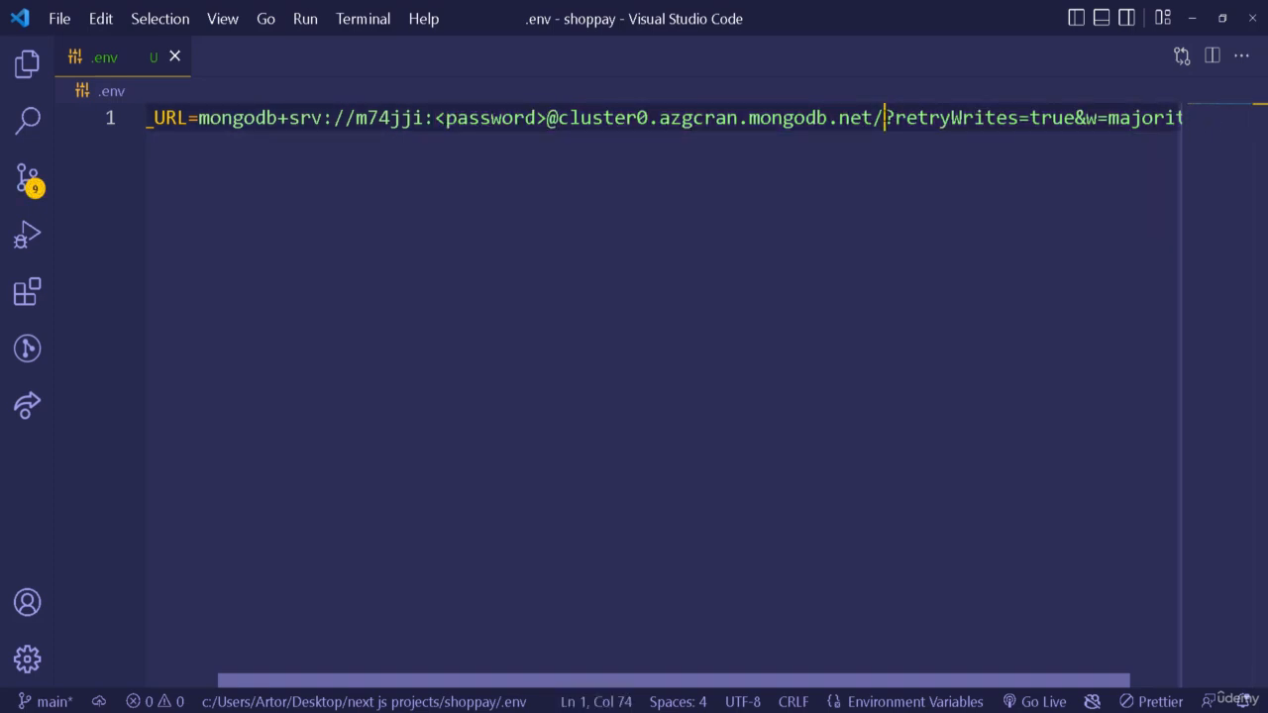
type("shoppay")
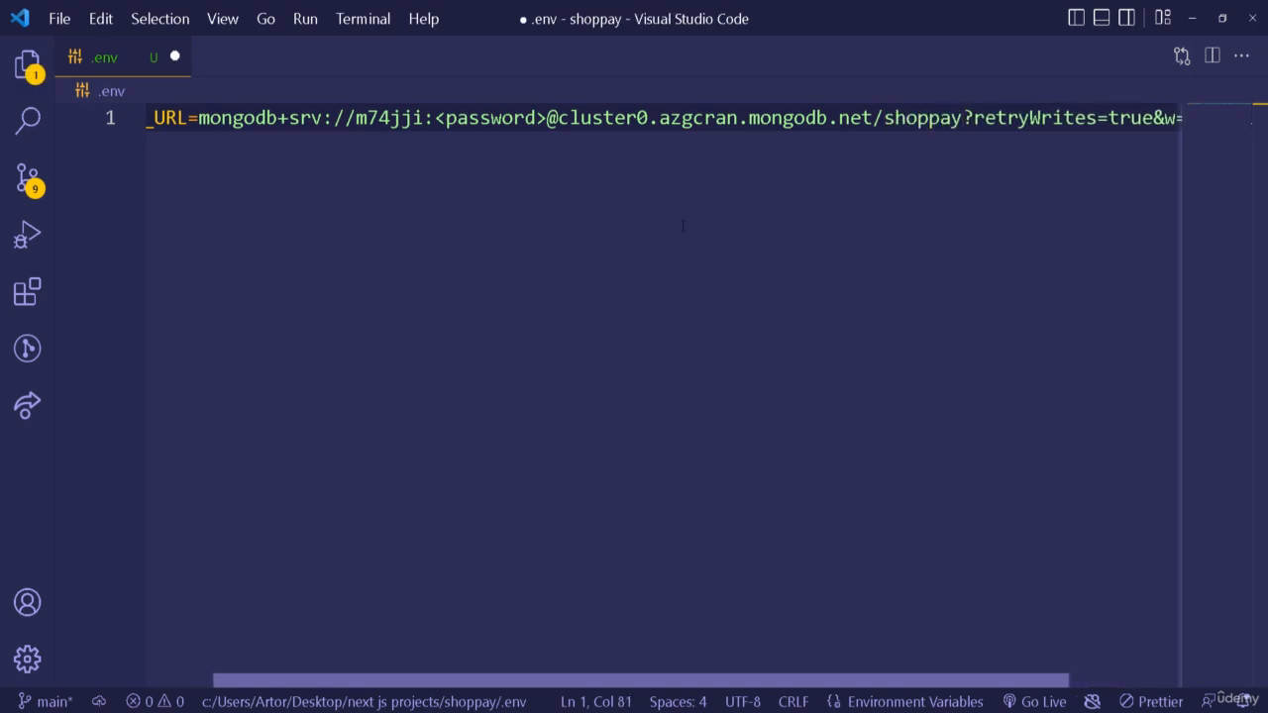
In Atlas Database Access, autogenerate a new secure password for the database user and update the user
left_click(360, 711)
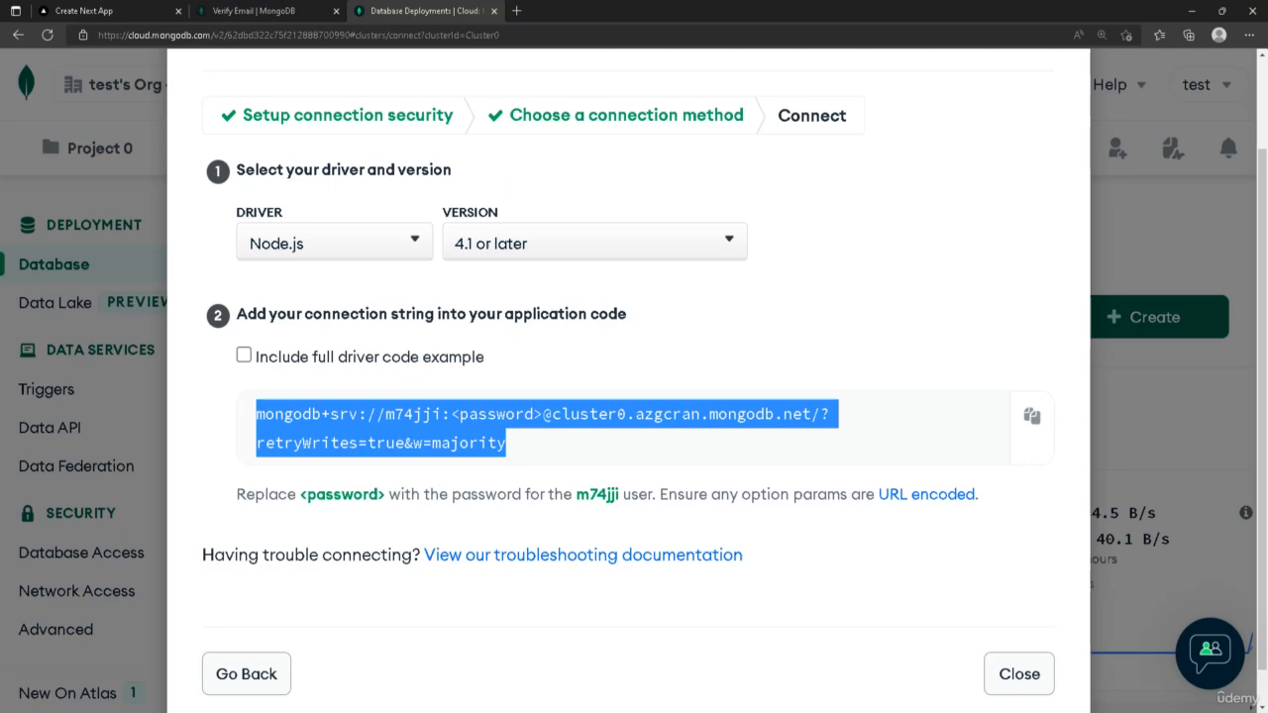
left_click(131, 534)
scroll(130, 535, "down", 1)
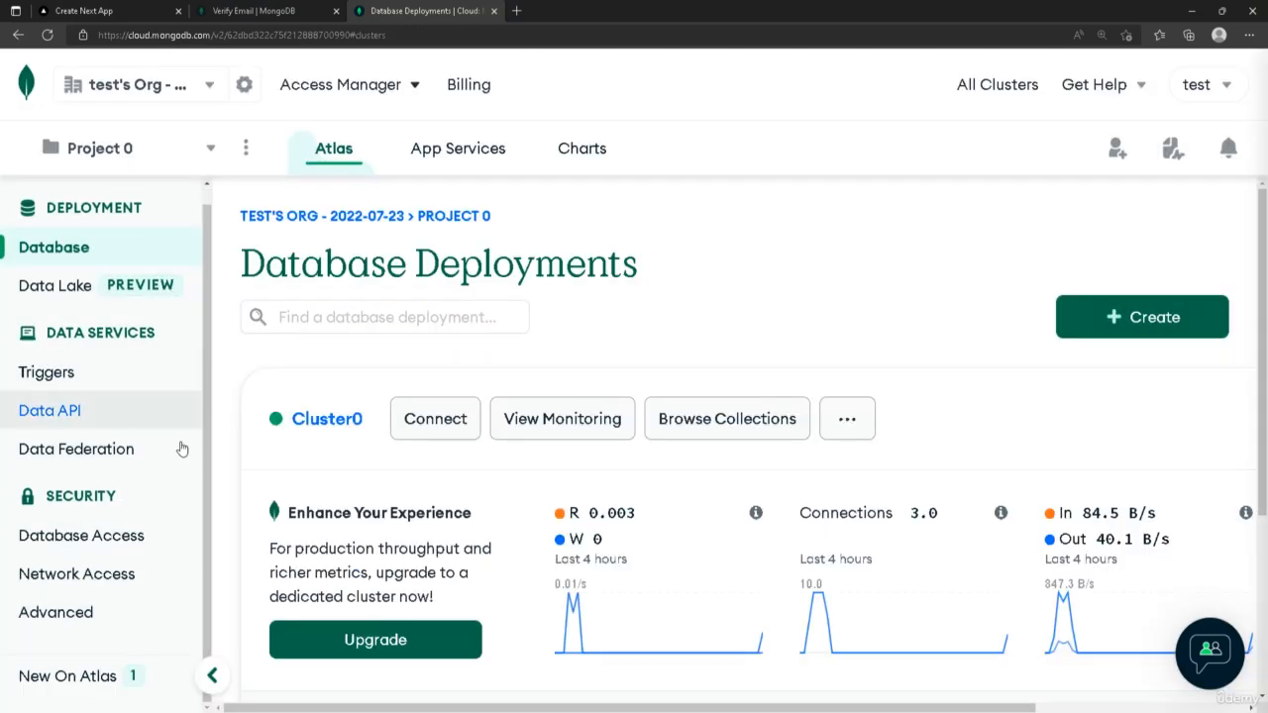
left_click(131, 535)
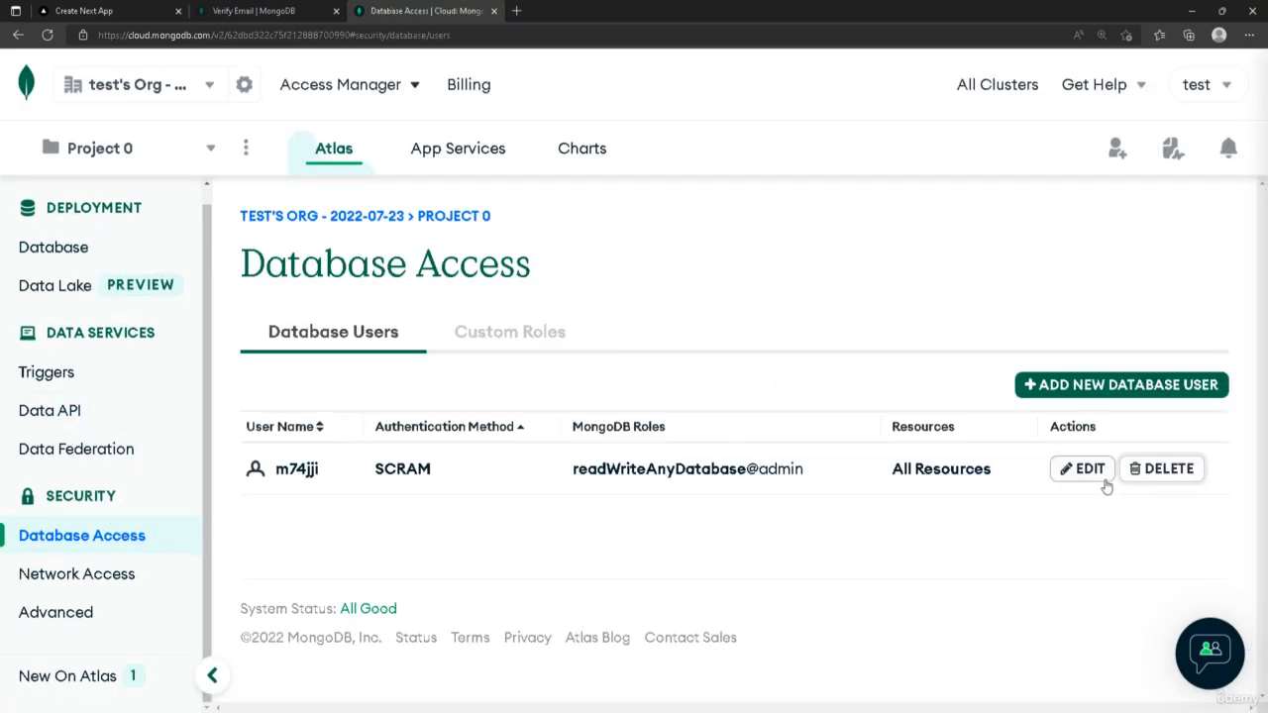
left_click(1082, 472)
scroll(831, 313, "down", 3)
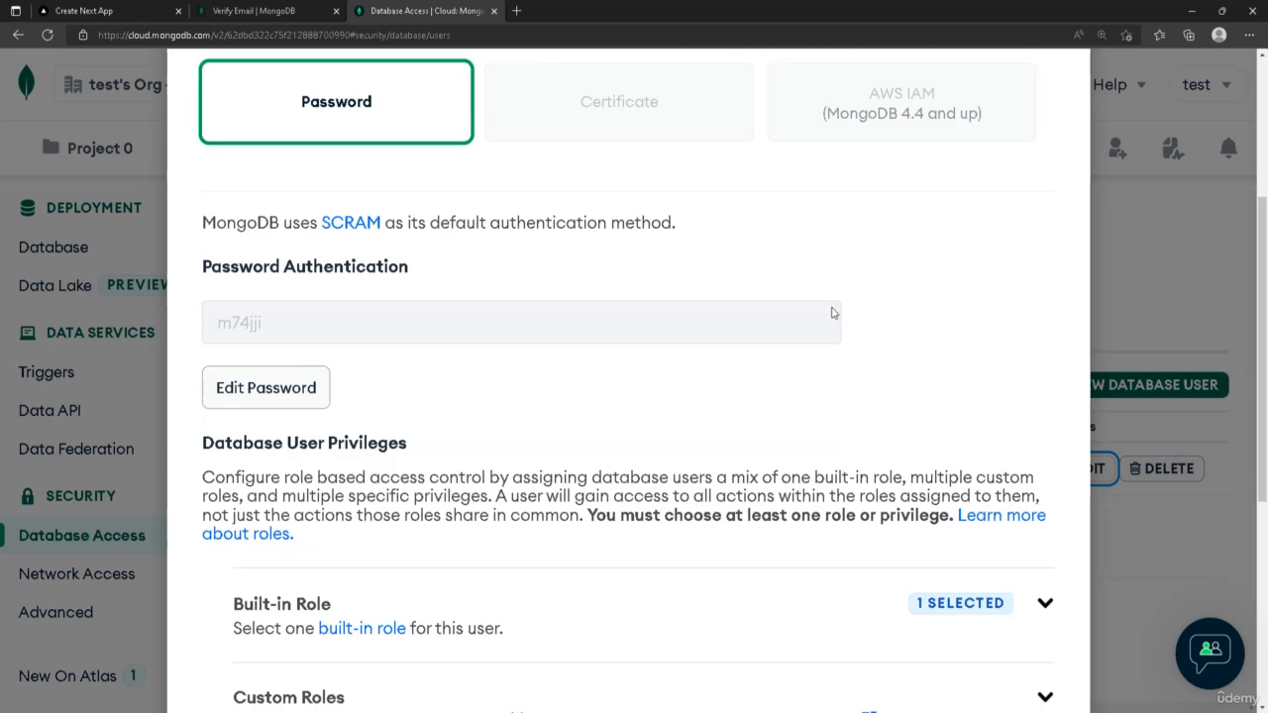
left_click(275, 391)
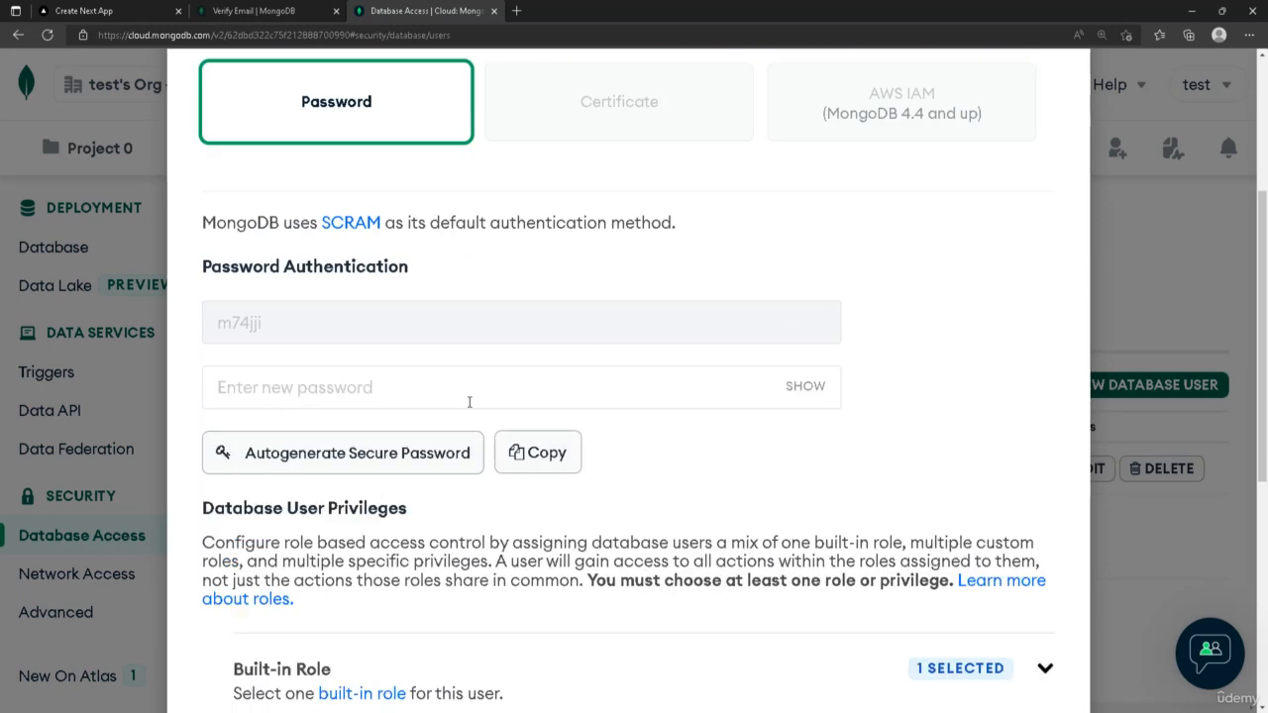
left_click(402, 462)
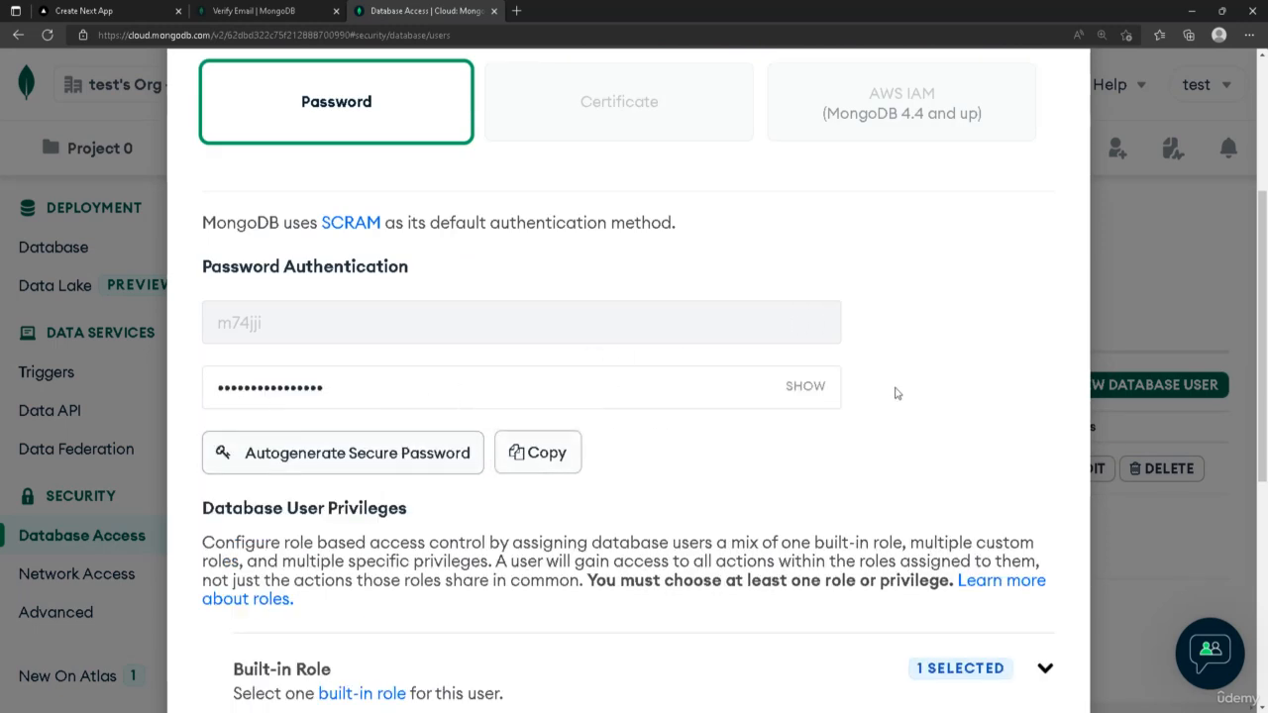
scroll(894, 393, "down", 5)
left_click(995, 634)
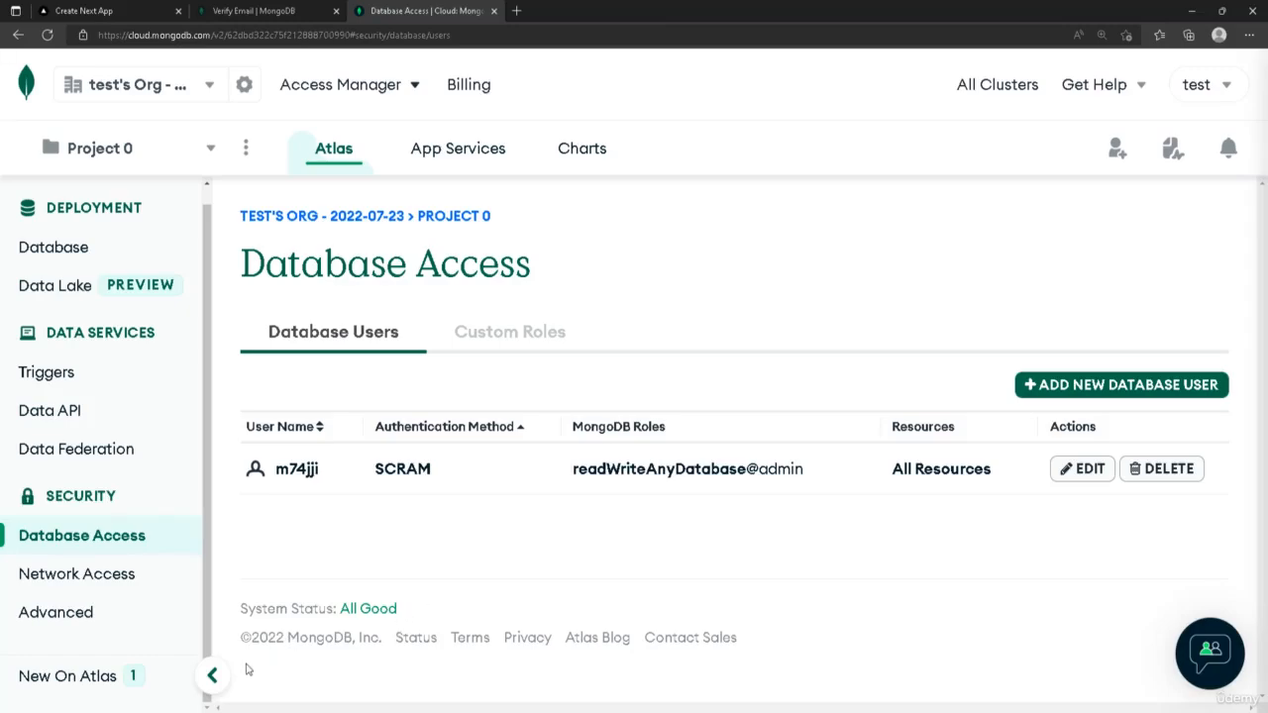
Replace the <password> placeholder in the connection string with the copied user password and save .env
left_click(165, 684)
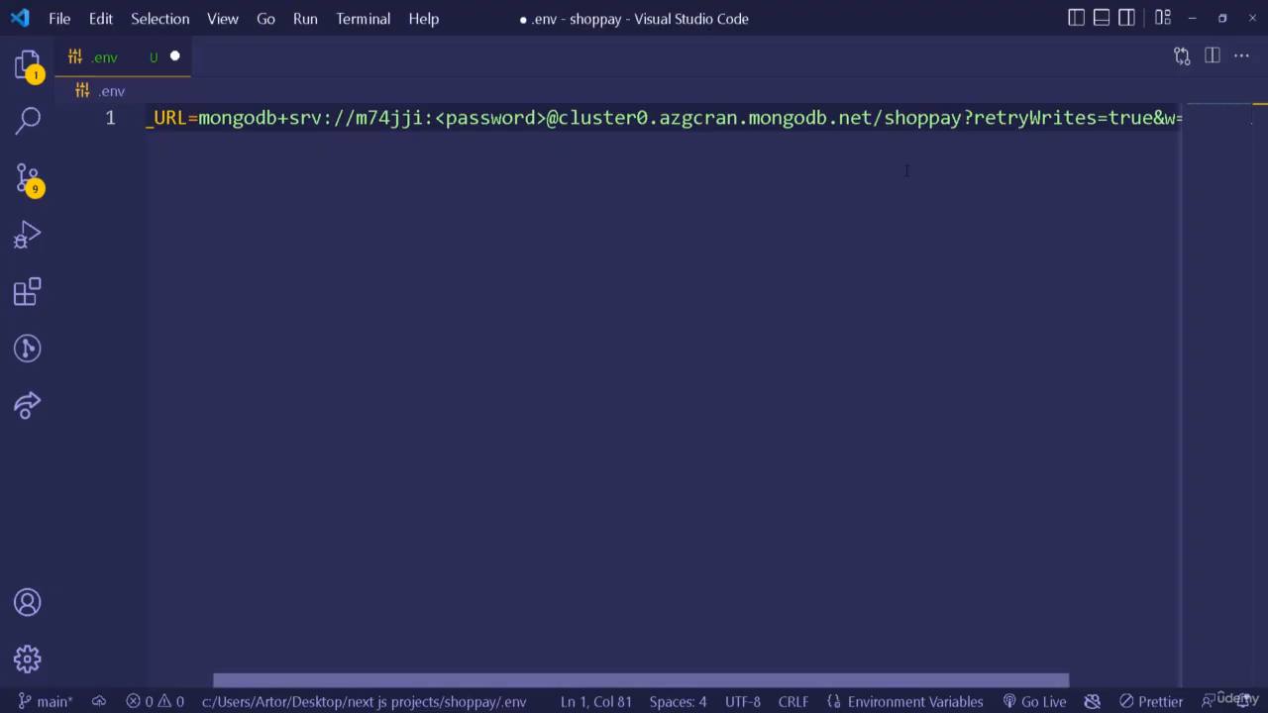
left_click_drag(547, 118, 433, 117)
key("ctrl+v")
key("ctrl+s")
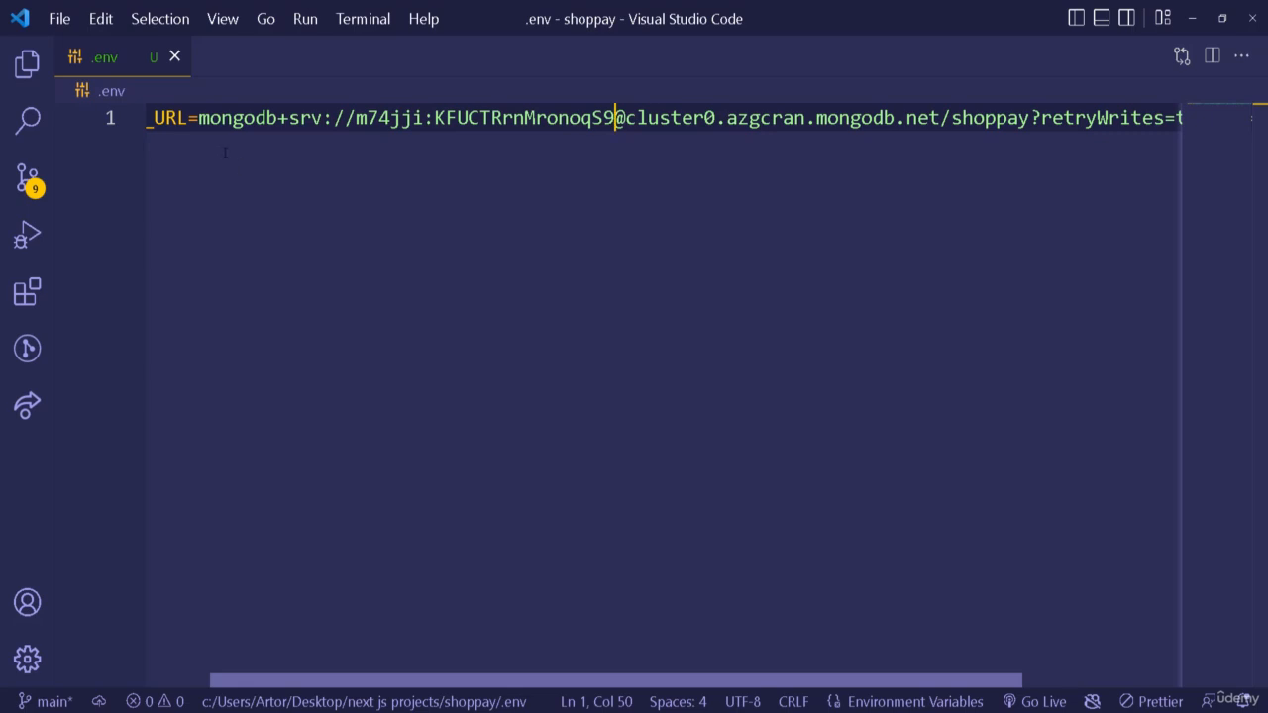
Copy the full connection string and use it to connect to the cluster in MongoDB Compass
left_click_drag(198, 118, 1168, 118)
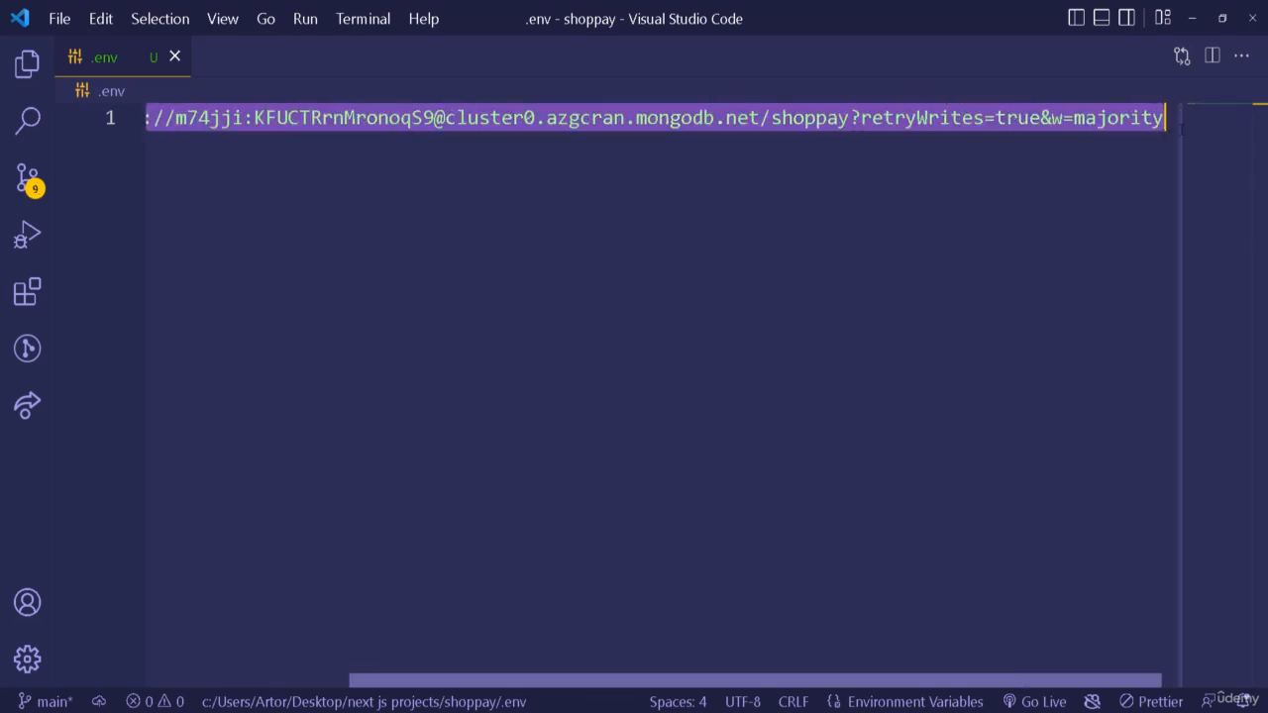
key("alt+Tab")
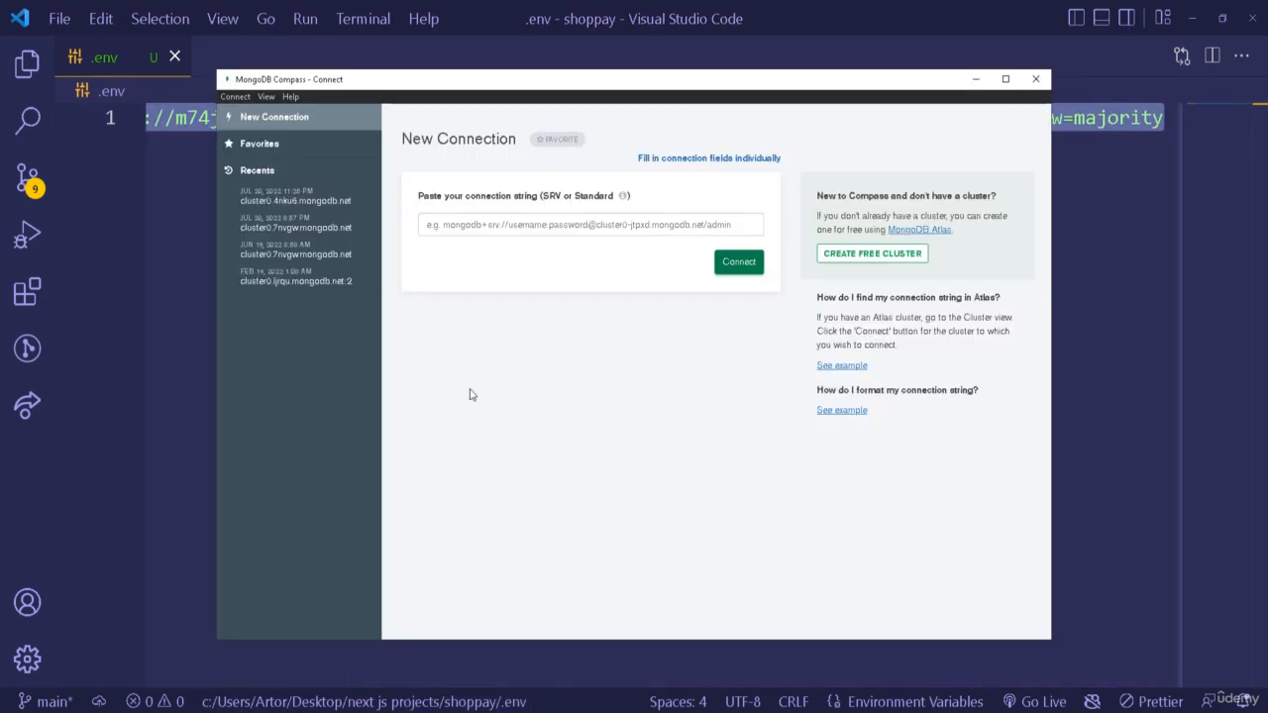
left_click(533, 218)
key("ctrl+v")
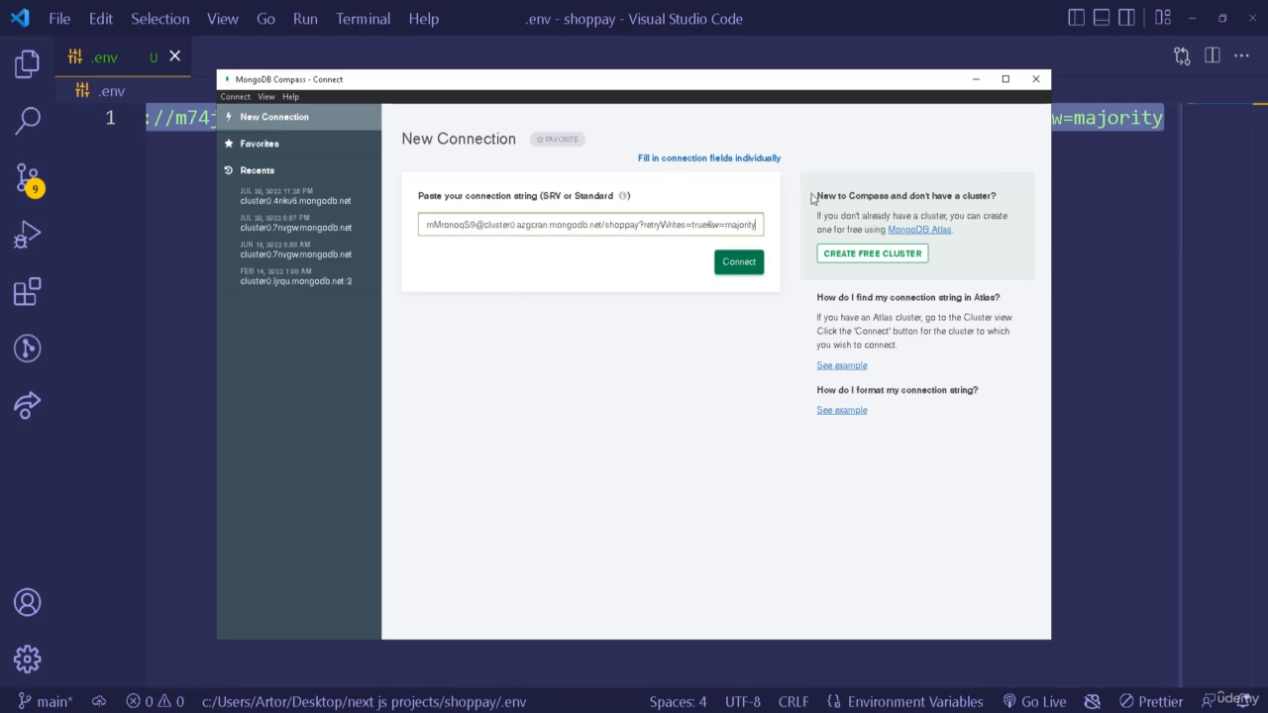
left_click(1006, 78)
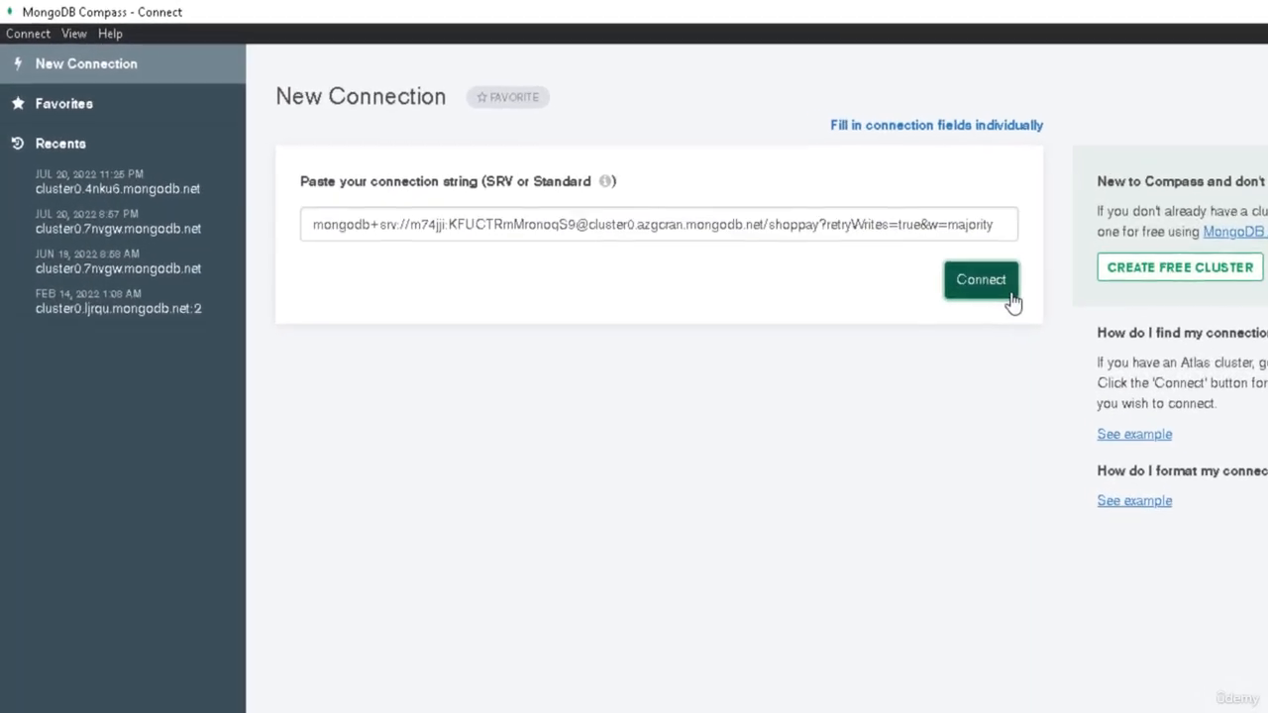
left_click(763, 222)
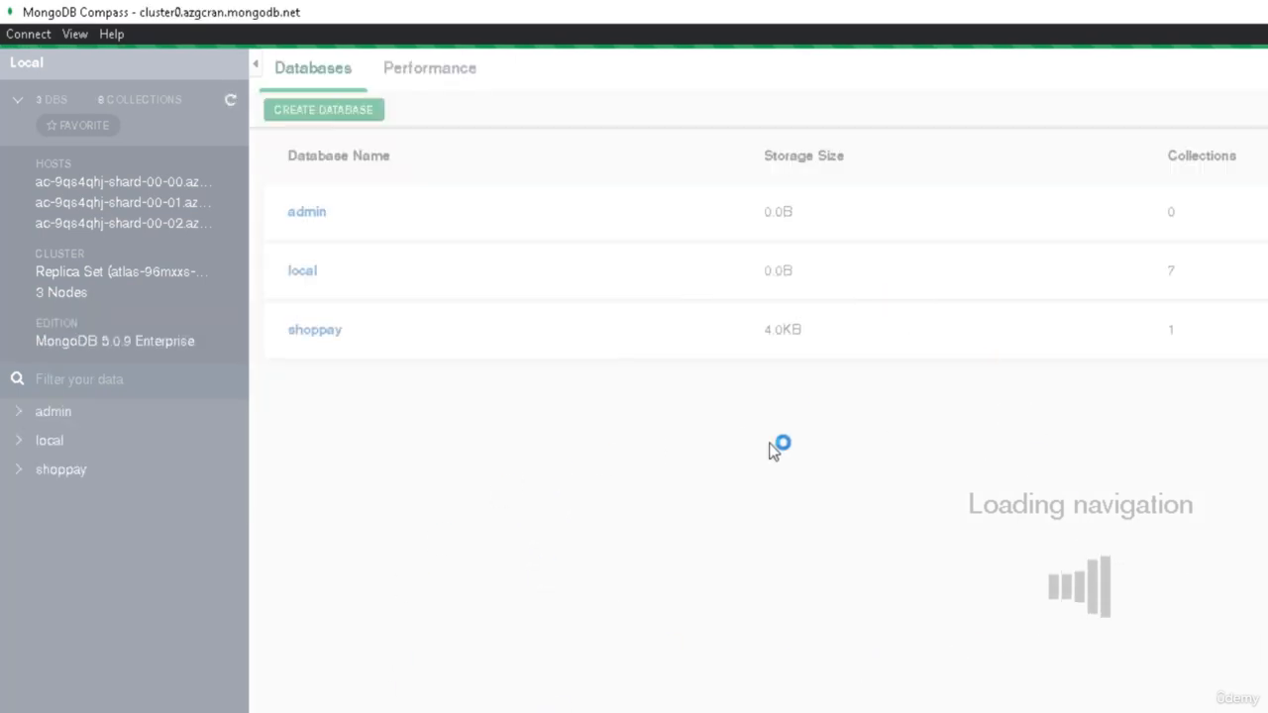
Open the shoppay database to view its collections
left_click(317, 330)
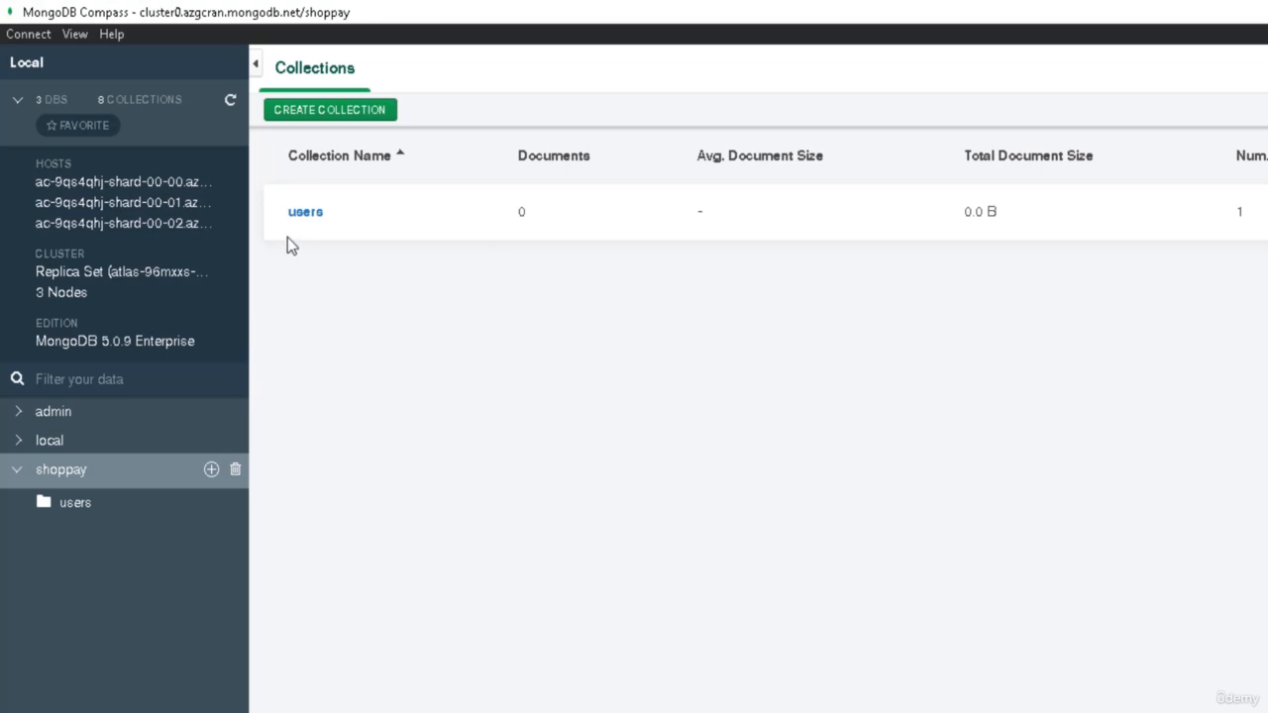